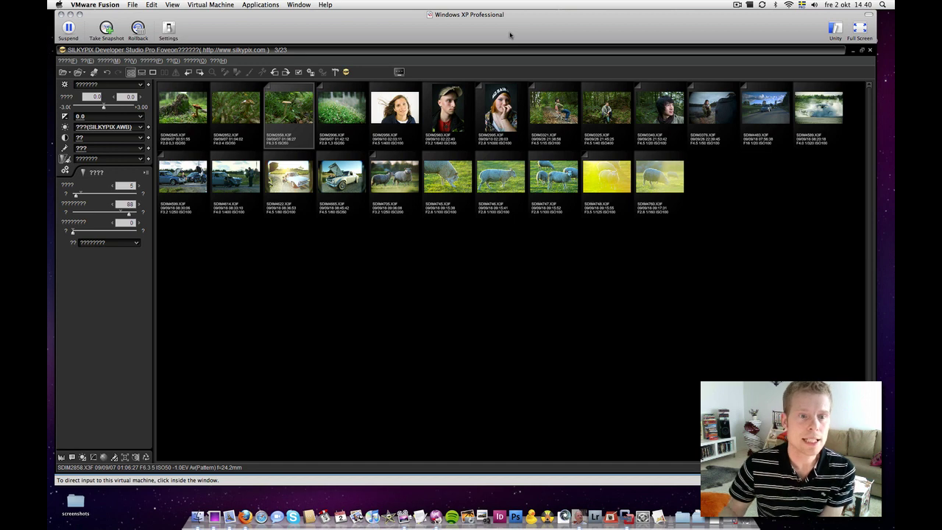
# Step: Open the mushroom photo and apply the first development preset in the list
pyautogui.doubleClick(309, 107)
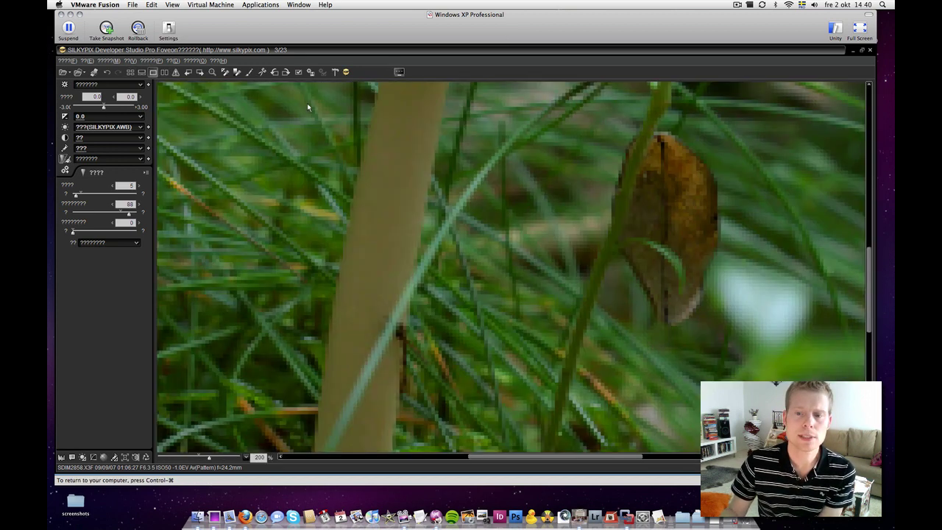
pyautogui.click(141, 86)
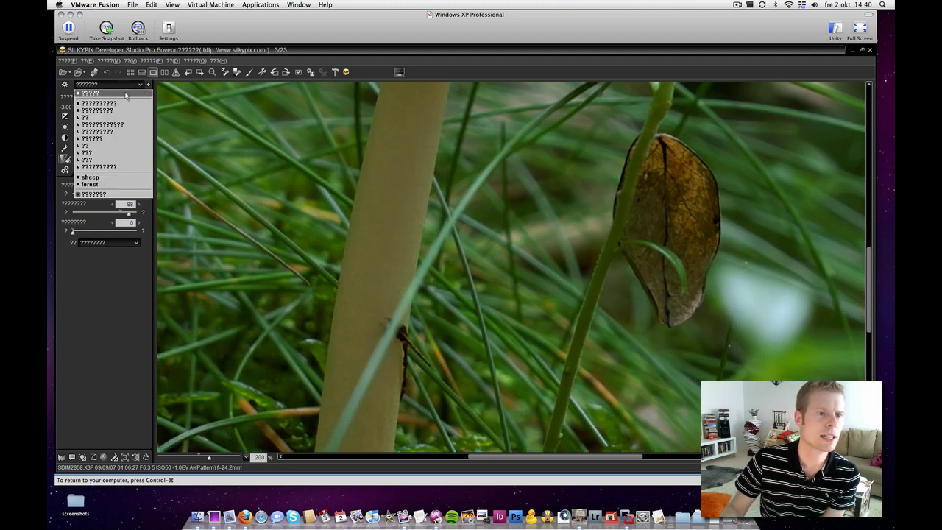
pyautogui.click(126, 94)
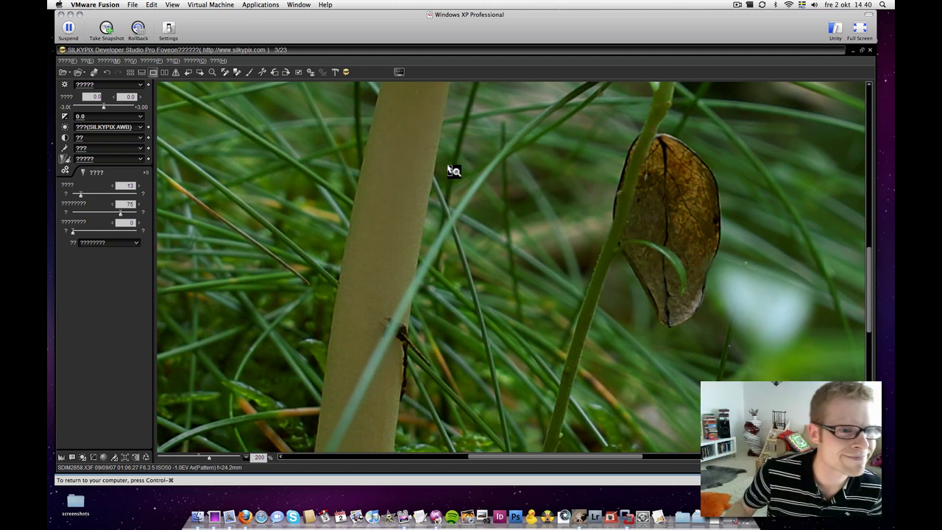
# Step: Check the photo at 100% zoom, return to 50%, and recentre it in the preview
pyautogui.rightClick(534, 175)
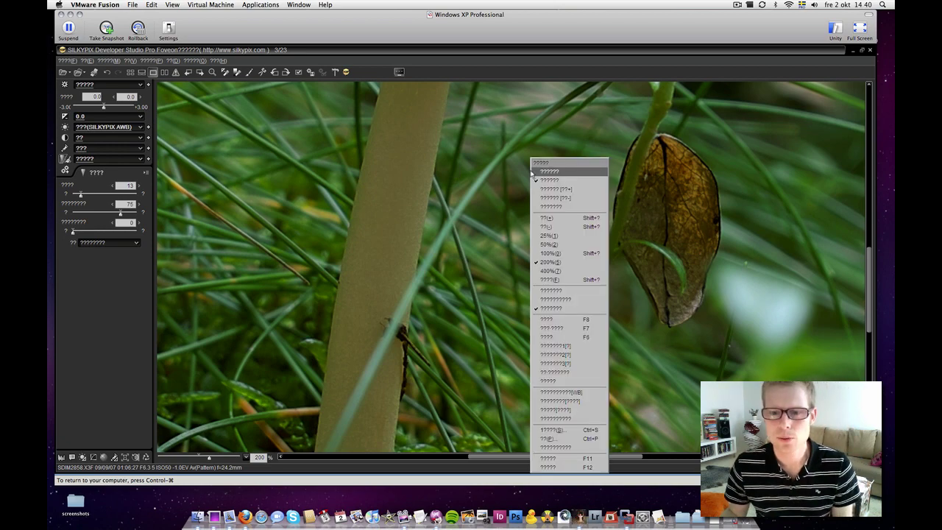
pyautogui.click(573, 255)
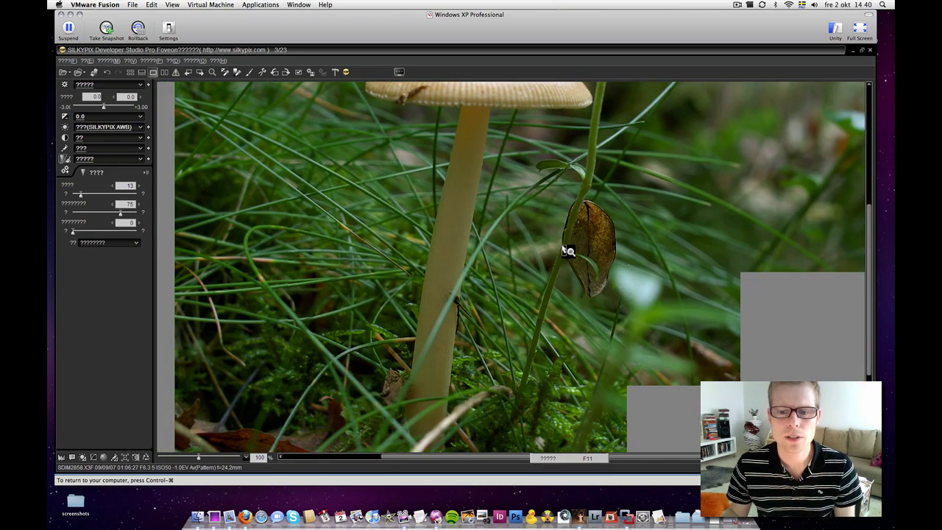
pyautogui.rightClick(571, 254)
pyautogui.click(575, 246)
pyautogui.moveTo(577, 254); pyautogui.dragTo(535, 256)
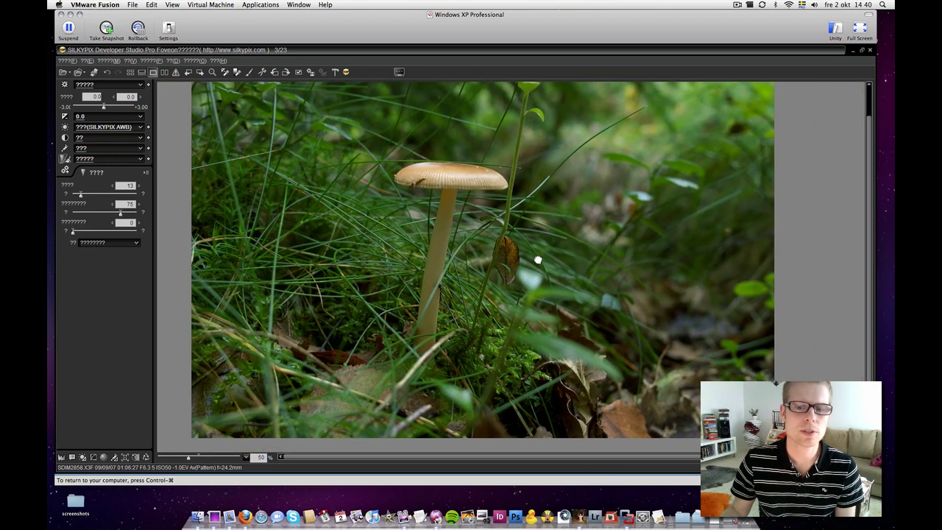
pyautogui.click(115, 86)
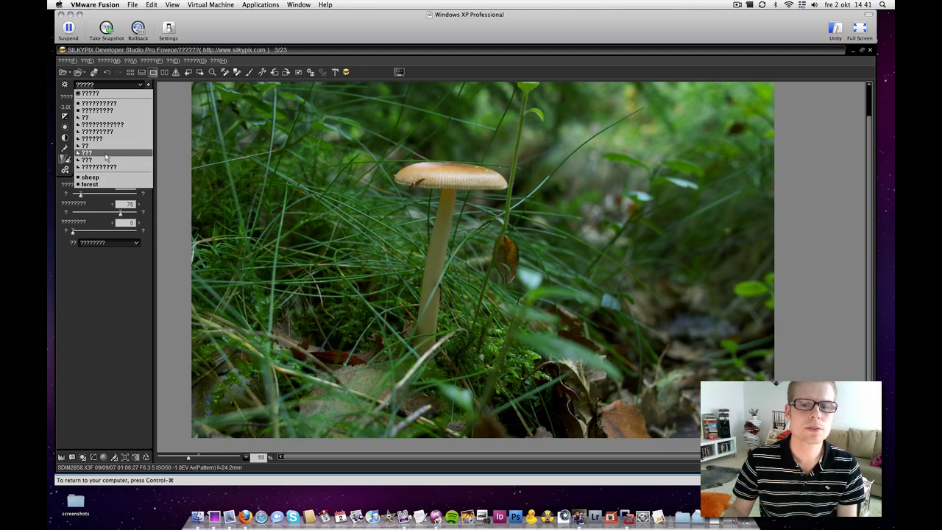
pyautogui.click(99, 98)
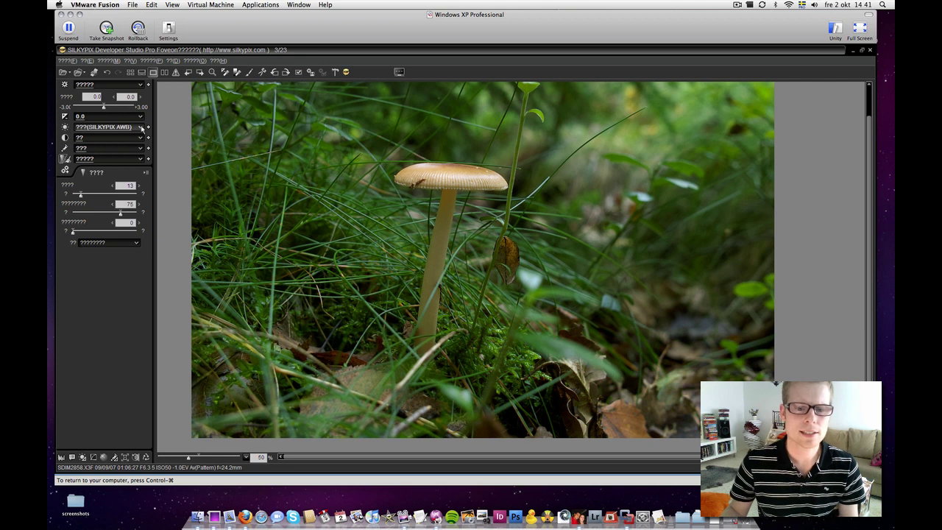
# Step: Keep white balance on SILKYPIX AWB and preview the exposure correction steps from -1.0 to +1.0
pyautogui.click(142, 128)
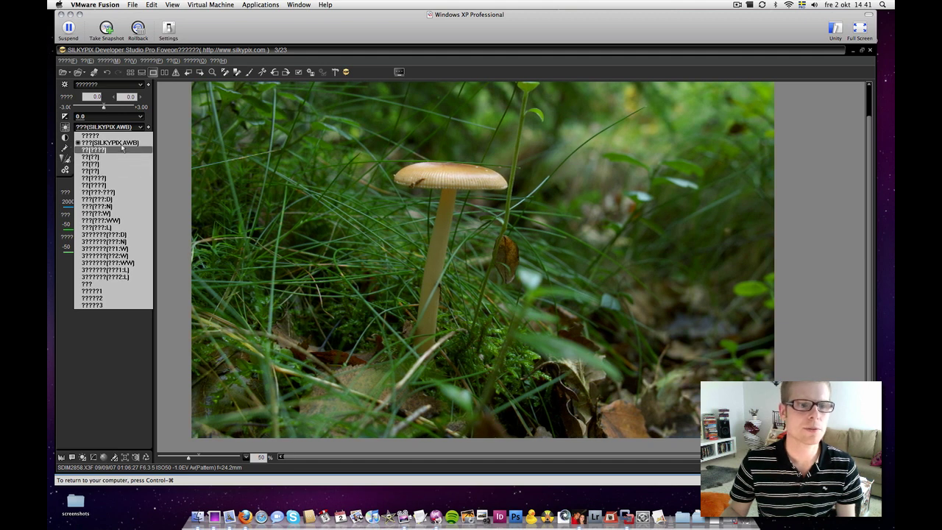
pyautogui.click(121, 143)
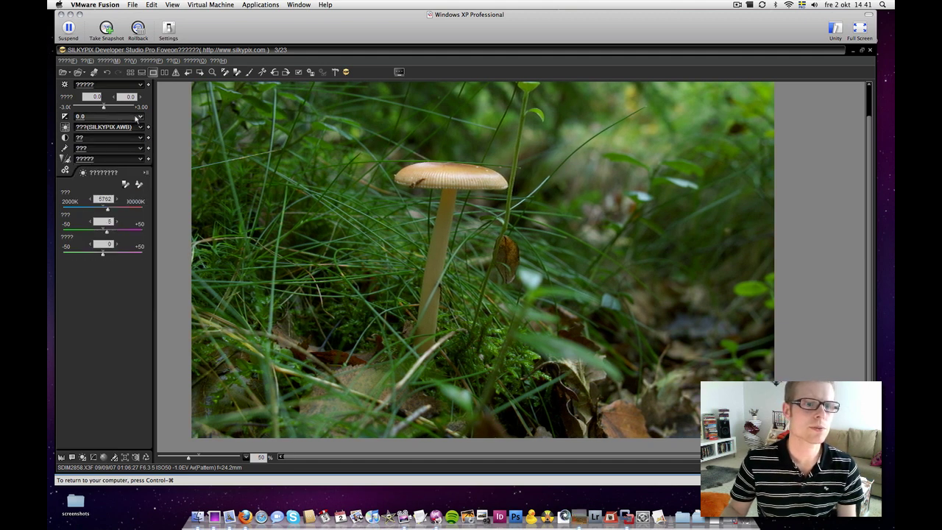
pyautogui.click(118, 116)
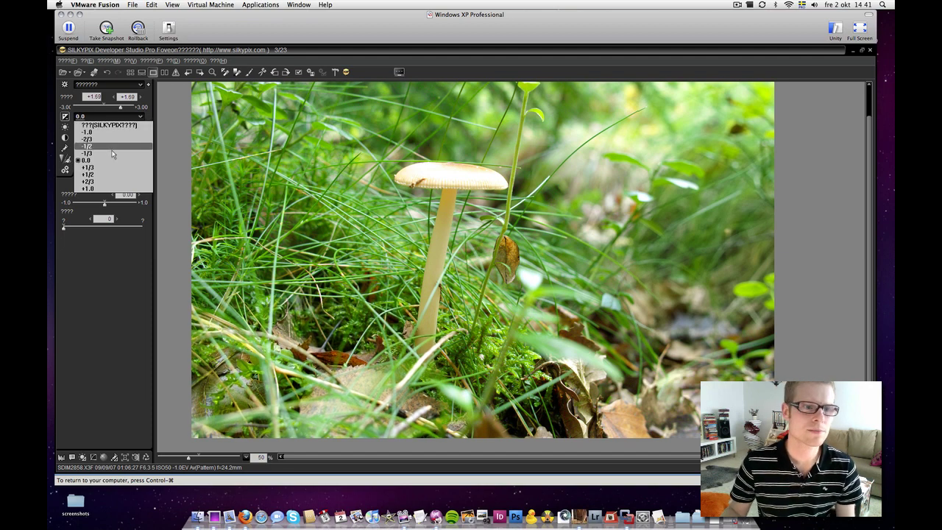
# Step: Set exposure correction to 0.0 and raise the lower and upper adjustment sliders to 28 and 0.22
pyautogui.click(113, 163)
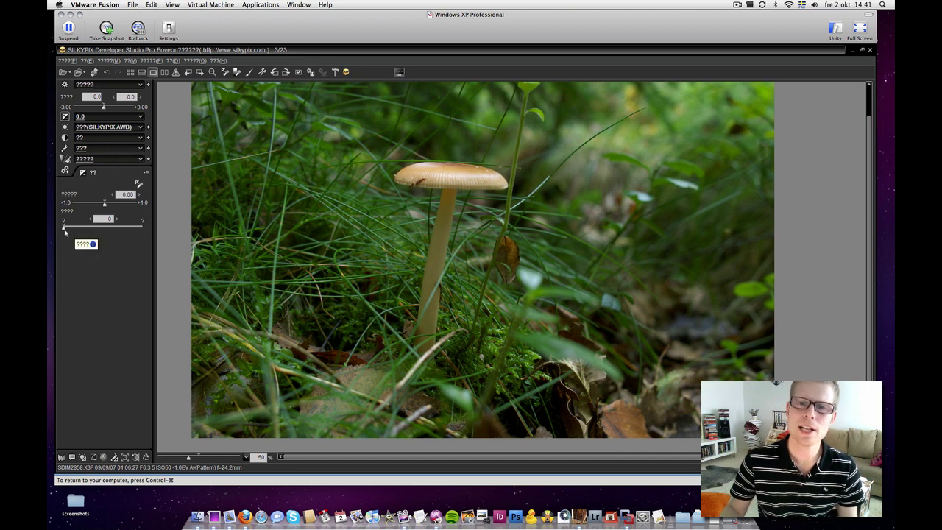
pyautogui.moveTo(64, 230); pyautogui.dragTo(70, 231)
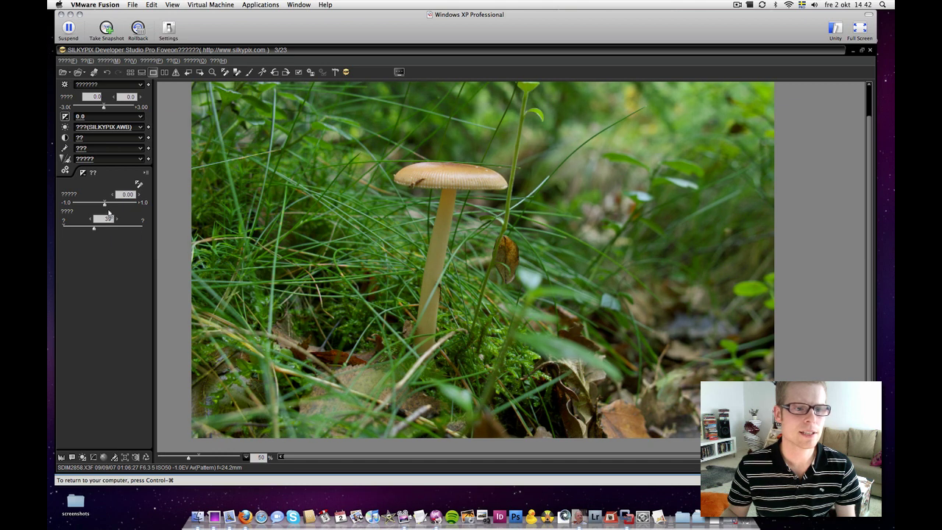
pyautogui.moveTo(105, 208); pyautogui.dragTo(99, 231)
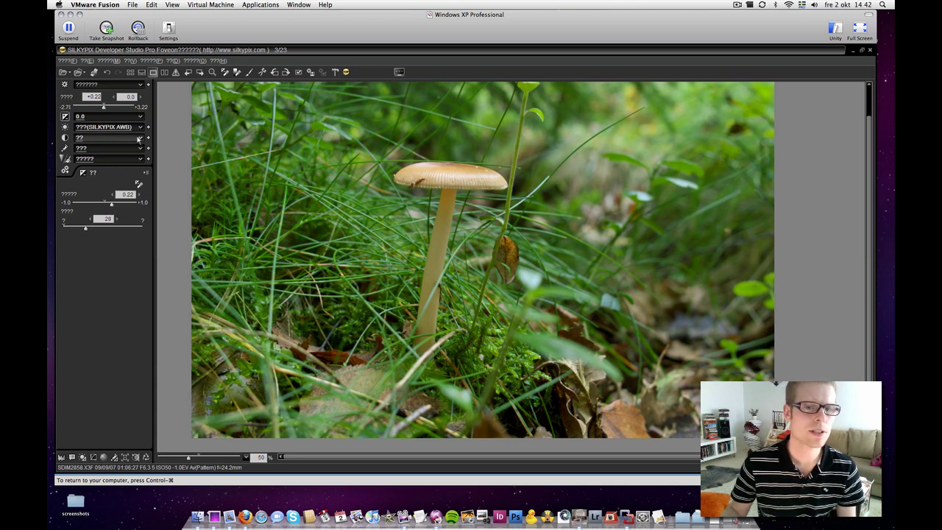
# Step: View the mushroom at 100% zoom, then magnify it to 200%
pyautogui.rightClick(477, 181)
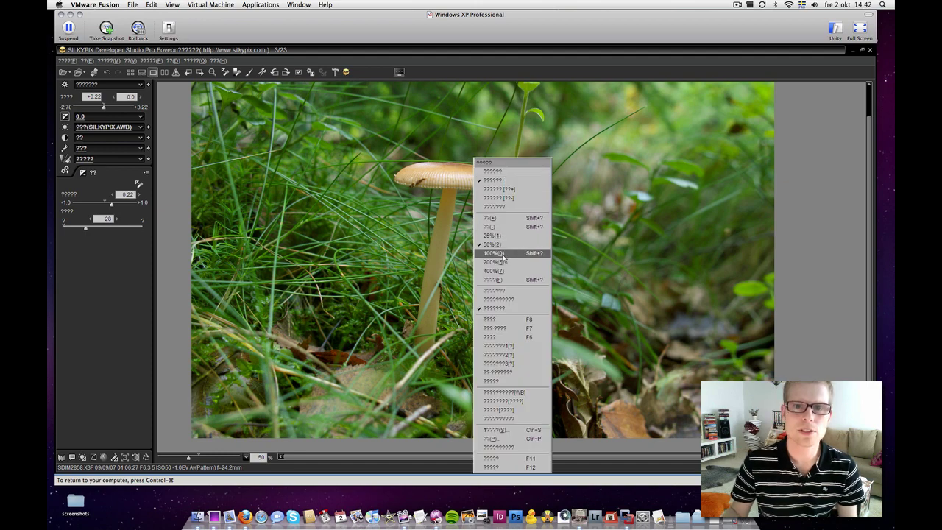
pyautogui.click(503, 254)
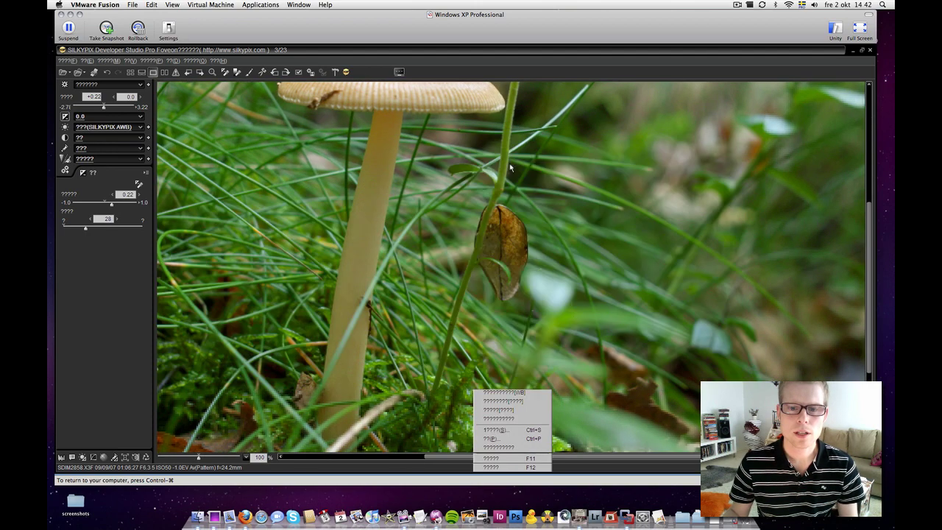
pyautogui.moveTo(520, 165); pyautogui.dragTo(501, 273)
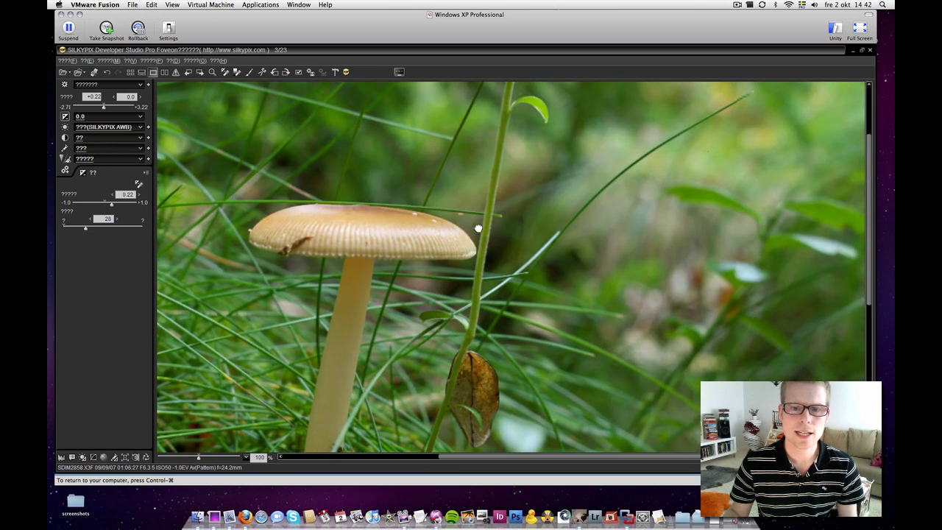
pyautogui.rightClick(466, 159)
pyautogui.click(486, 263)
# Step: Pan around the 200% view to inspect the cap edge, stem, moss and grass at the base
pyautogui.moveTo(567, 122); pyautogui.dragTo(614, 219)
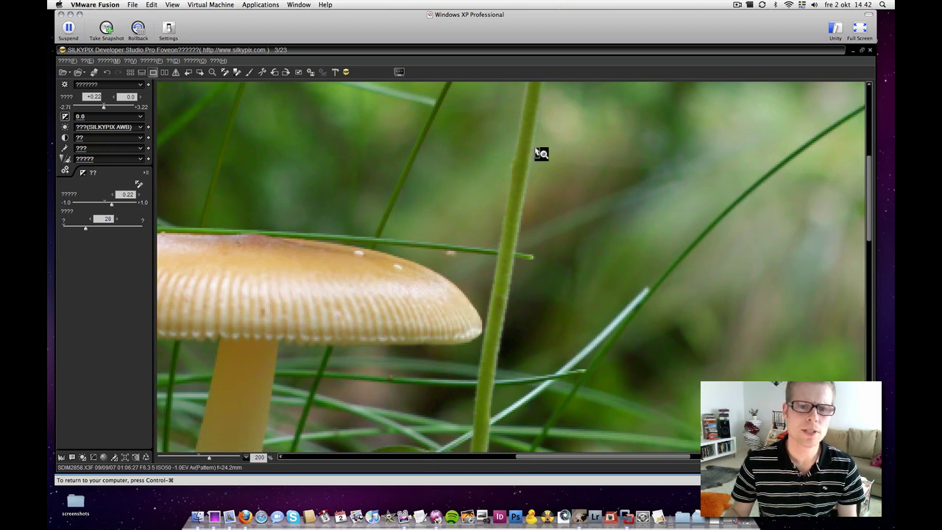
pyautogui.moveTo(527, 143); pyautogui.dragTo(582, 225)
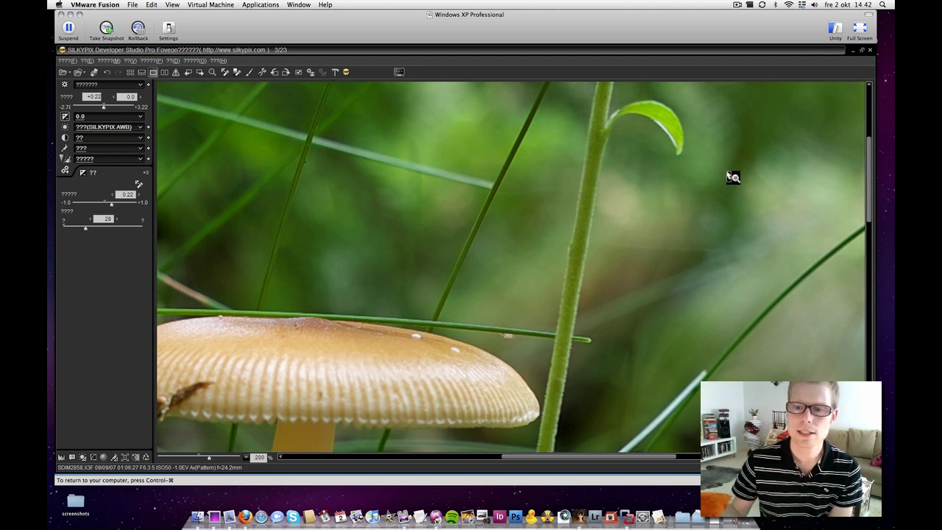
pyautogui.moveTo(732, 179); pyautogui.dragTo(376, 316)
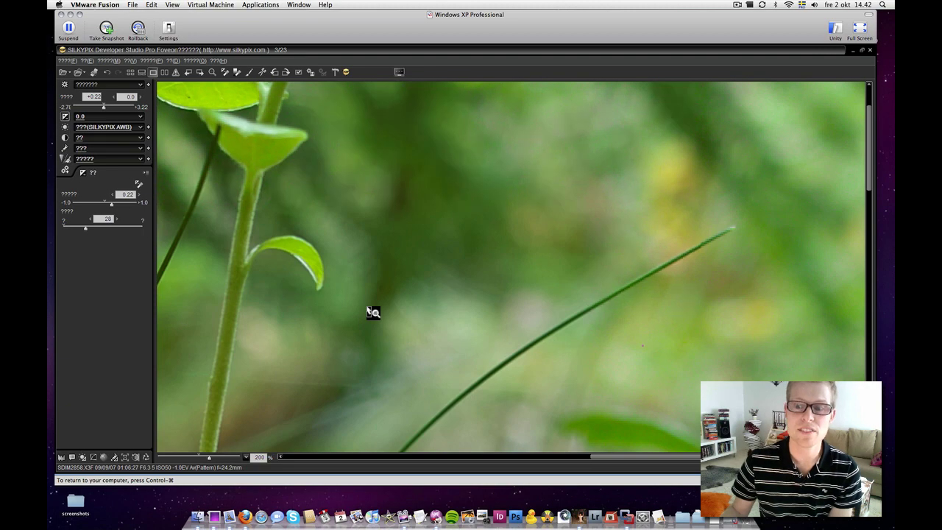
pyautogui.moveTo(275, 341); pyautogui.dragTo(653, 267)
pyautogui.moveTo(339, 388); pyautogui.dragTo(697, 261)
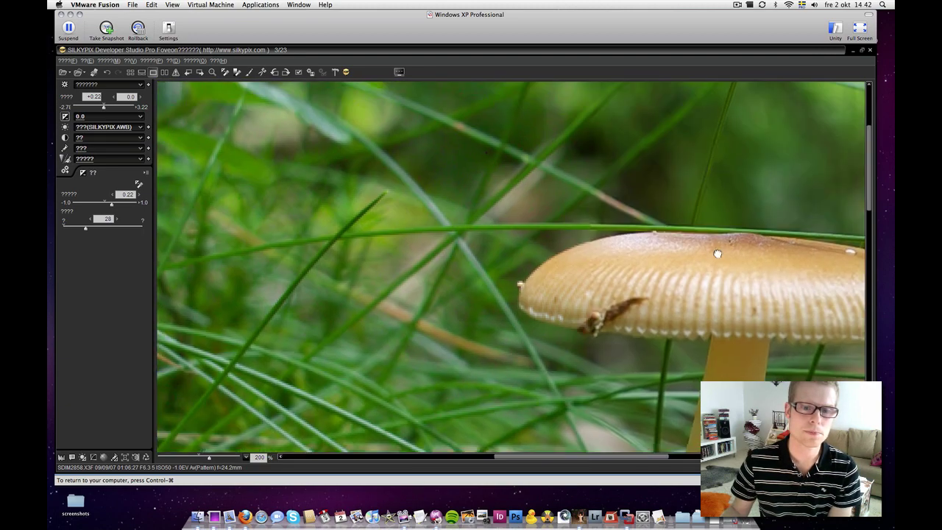
pyautogui.moveTo(544, 283); pyautogui.dragTo(563, 147)
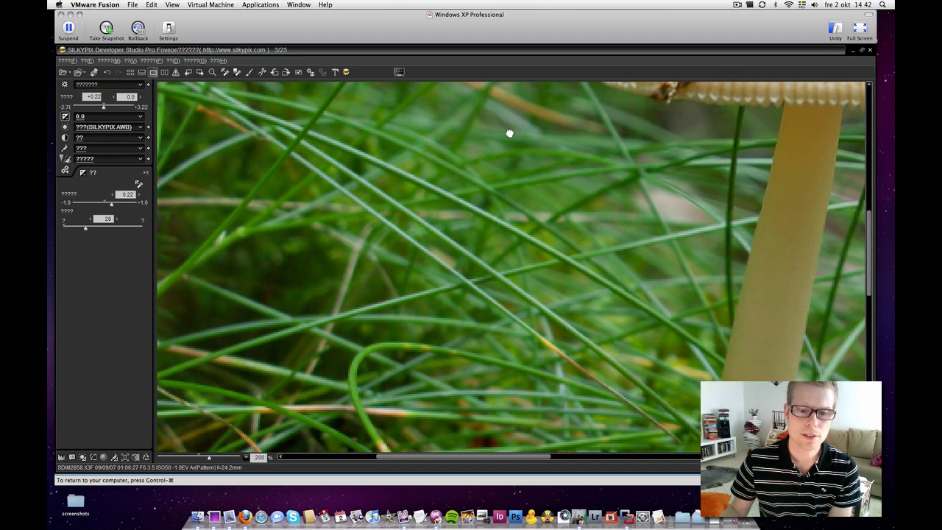
pyautogui.scroll(-5, 496, 314)
pyautogui.hscroll(-3, 494, 315)
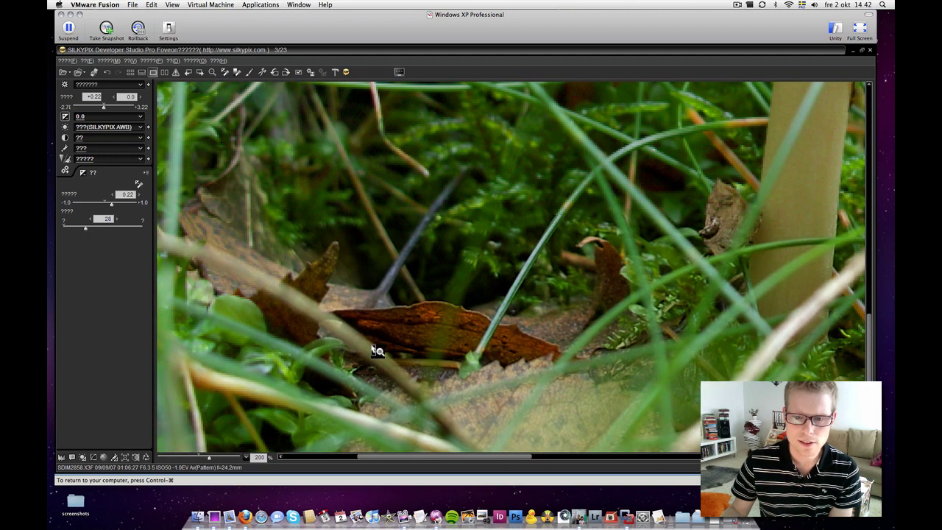
pyautogui.hscroll(15, 748, 292)
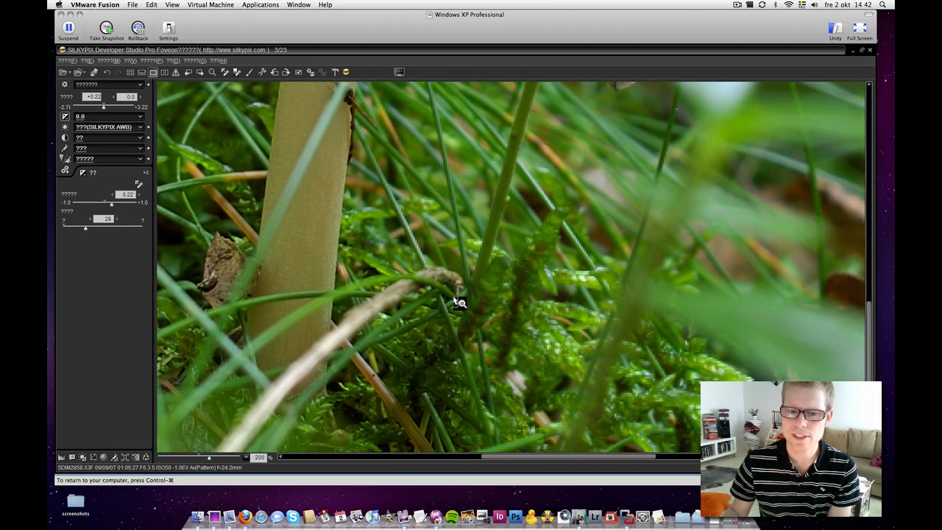
pyautogui.hscroll(2, 492, 319)
pyautogui.scroll(-3, 492, 319)
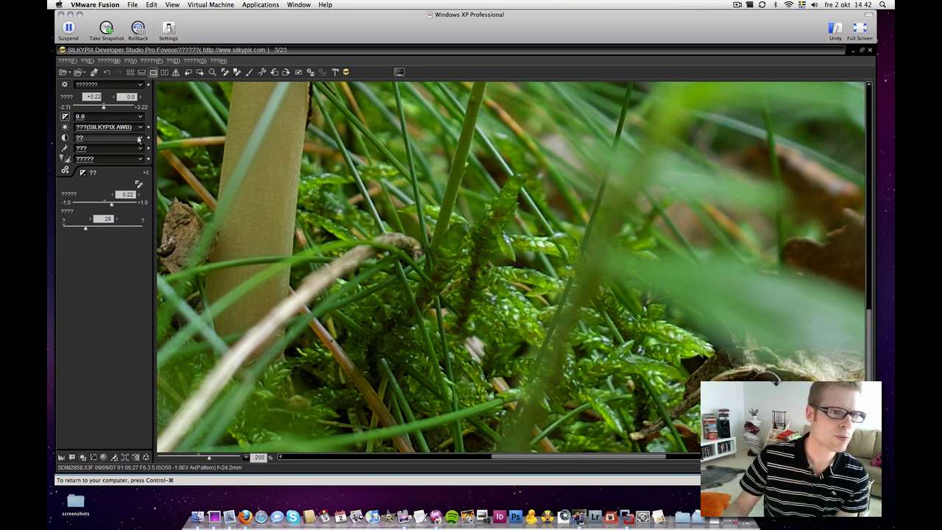
# Step: Apply a different Tone setting (1.36, 0.46, 1.15, 0) and view the photo at 100%
pyautogui.click(139, 139)
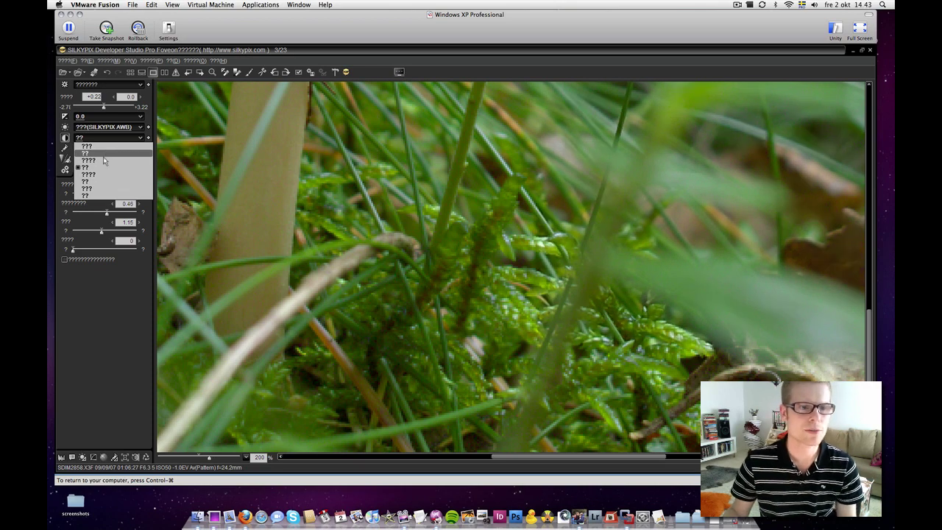
pyautogui.click(105, 161)
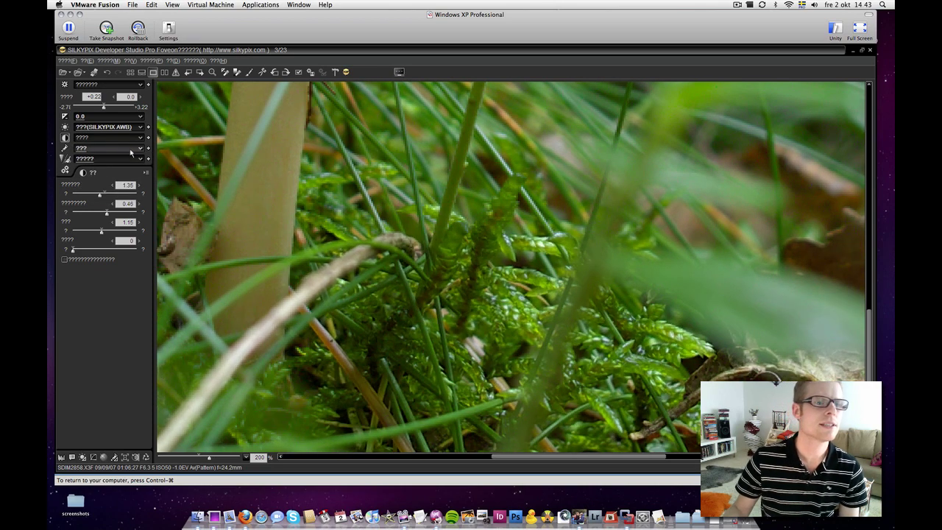
pyautogui.rightClick(465, 181)
pyautogui.click(479, 253)
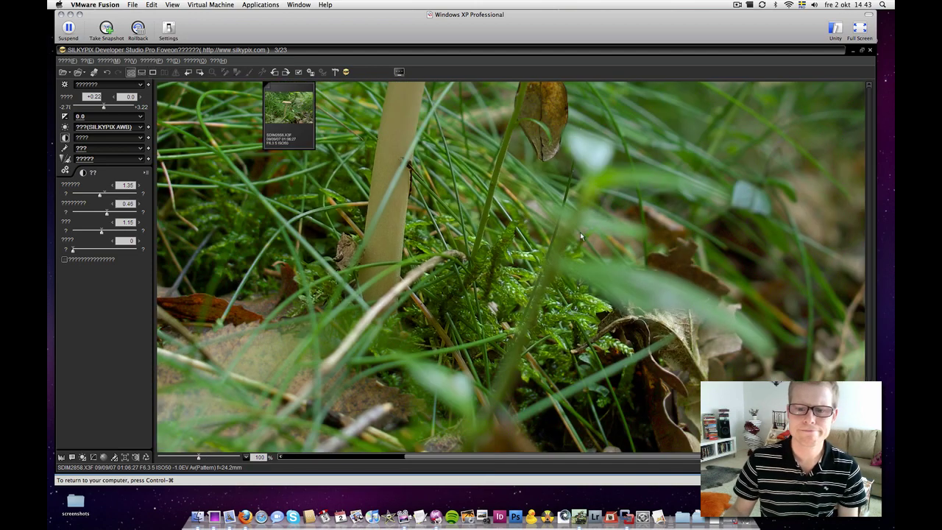
# Step: Return to thumbnails, open forest portrait SDIM3340, and show it at 50% centred on the face
pyautogui.doubleClick(580, 236)
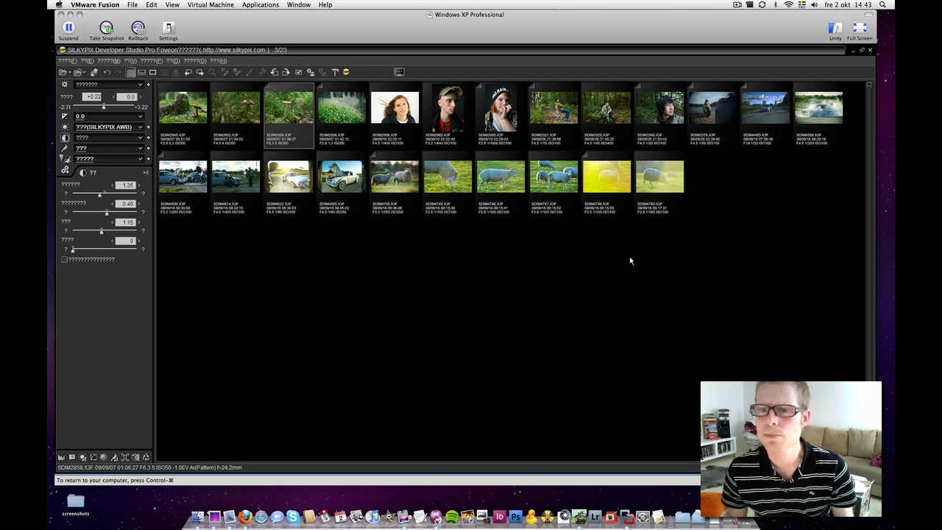
pyautogui.doubleClick(660, 109)
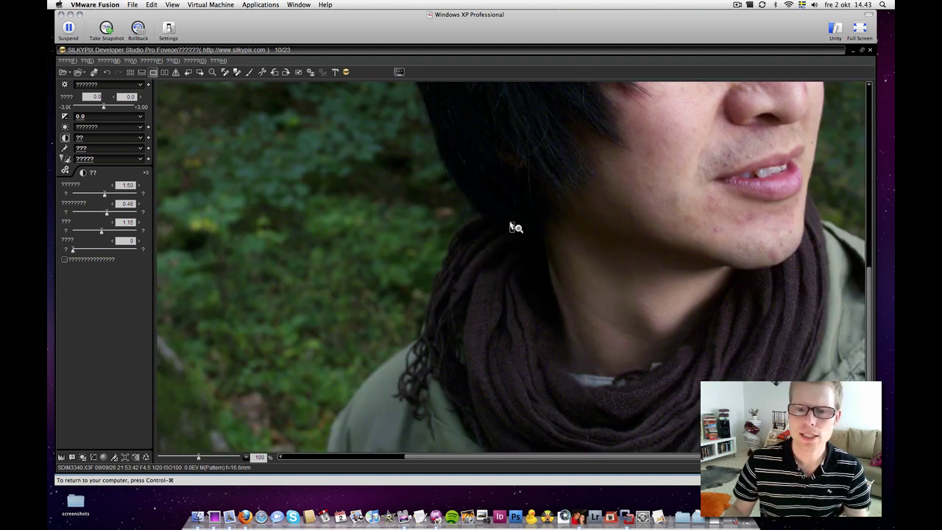
pyautogui.rightClick(511, 220)
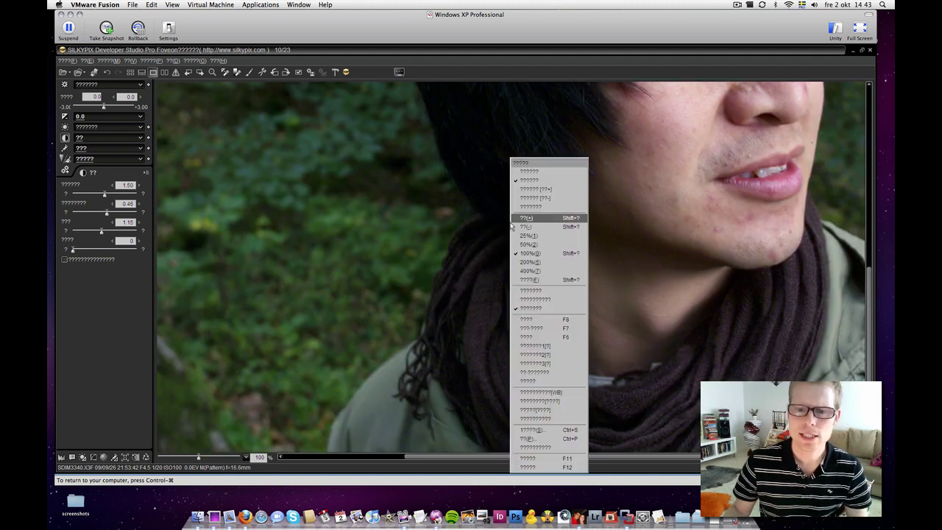
pyautogui.click(528, 245)
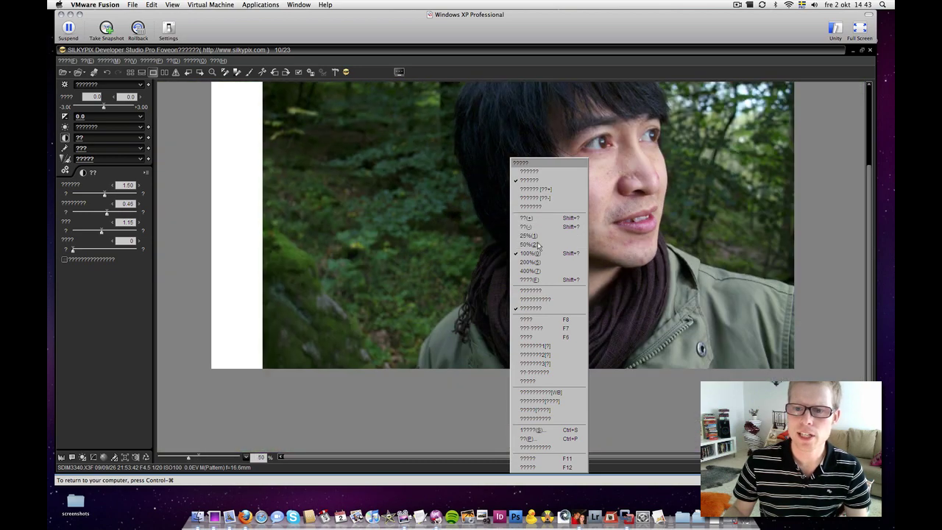
pyautogui.moveTo(600, 198); pyautogui.dragTo(568, 279)
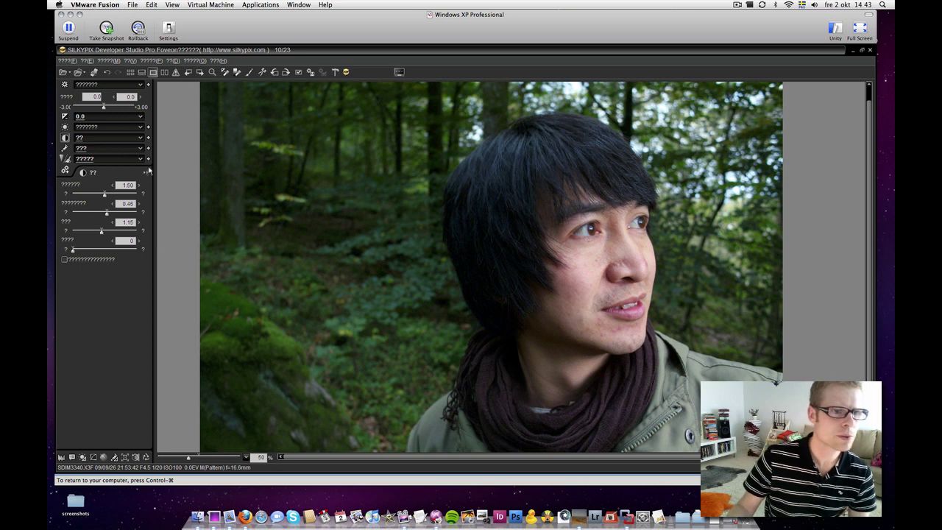
# Step: Apply the film-style 'A' option from the Color list to the forest portrait
pyautogui.click(140, 148)
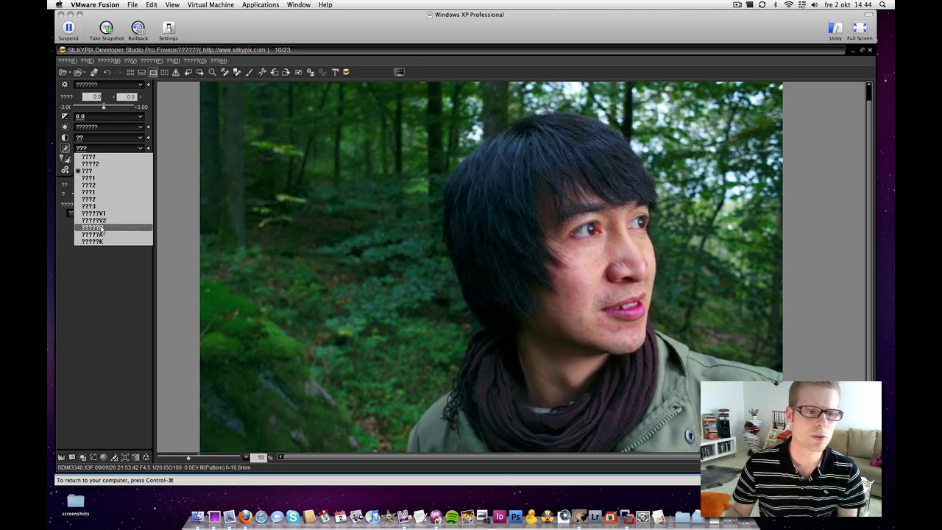
pyautogui.click(102, 235)
# Step: Open lakeside photo SDIM3376 and lighten its corner vignetting to 95 and -14
pyautogui.click(131, 72)
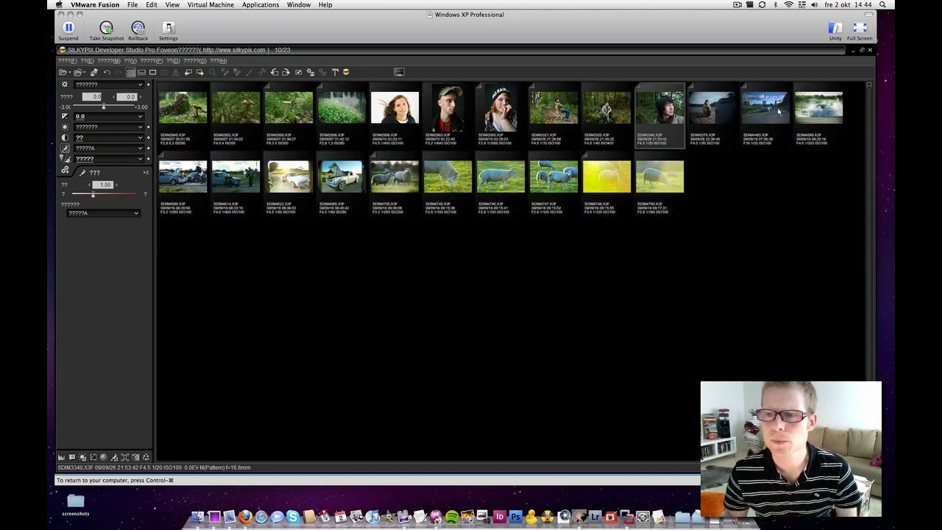
pyautogui.doubleClick(721, 113)
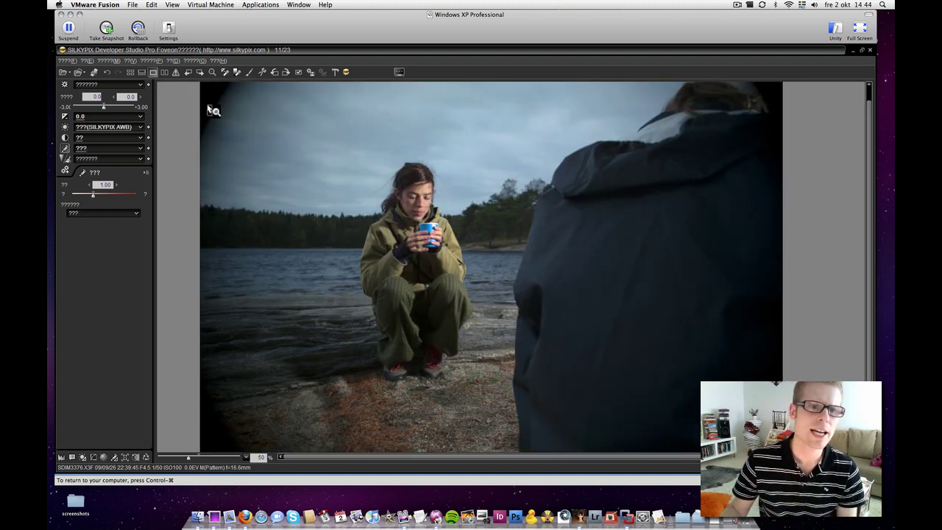
pyautogui.click(126, 457)
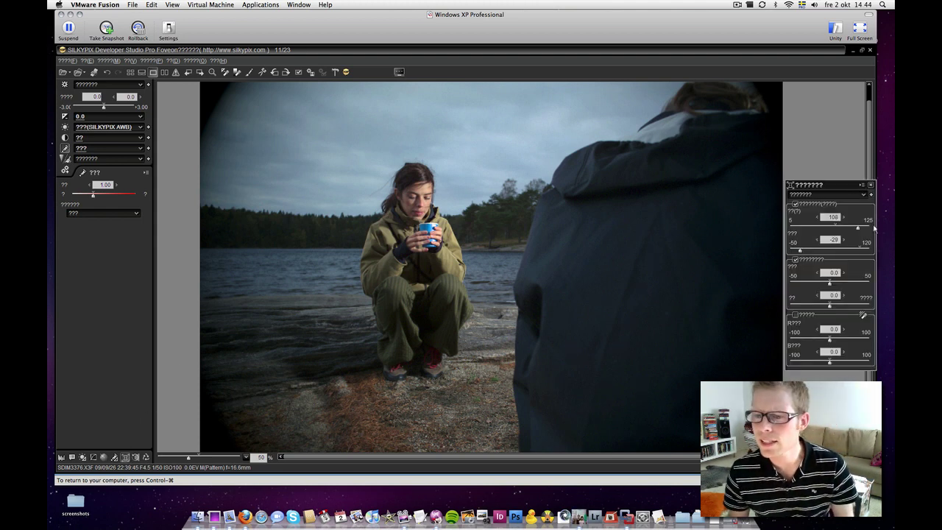
pyautogui.click(842, 234)
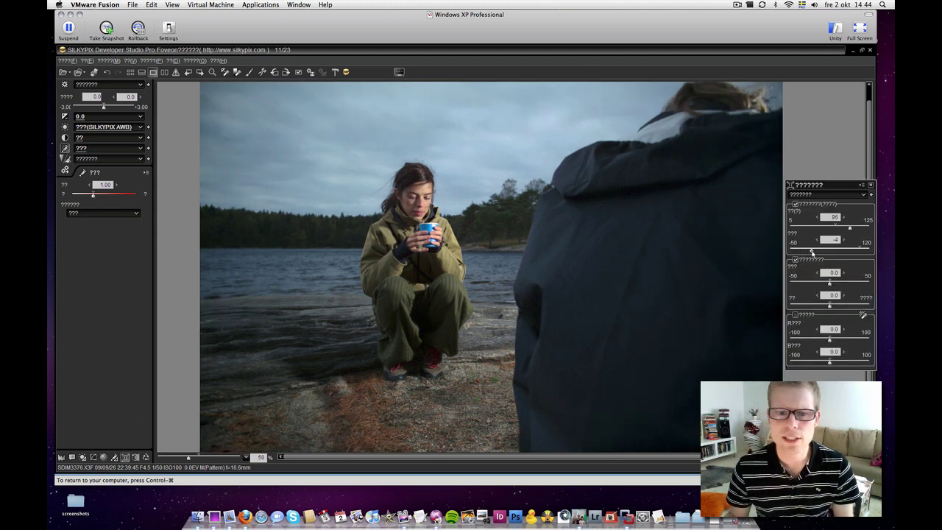
pyautogui.moveTo(800, 251); pyautogui.dragTo(807, 252)
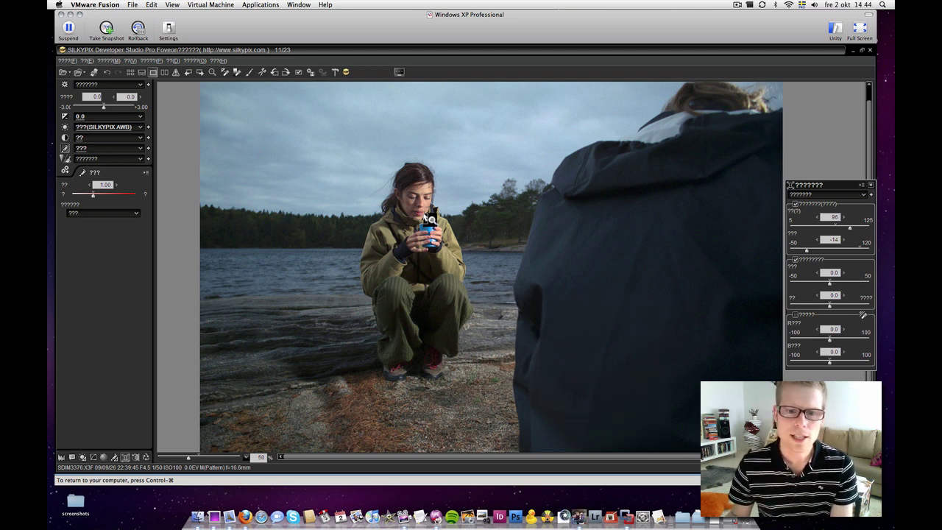
pyautogui.rightClick(430, 219)
pyautogui.click(443, 253)
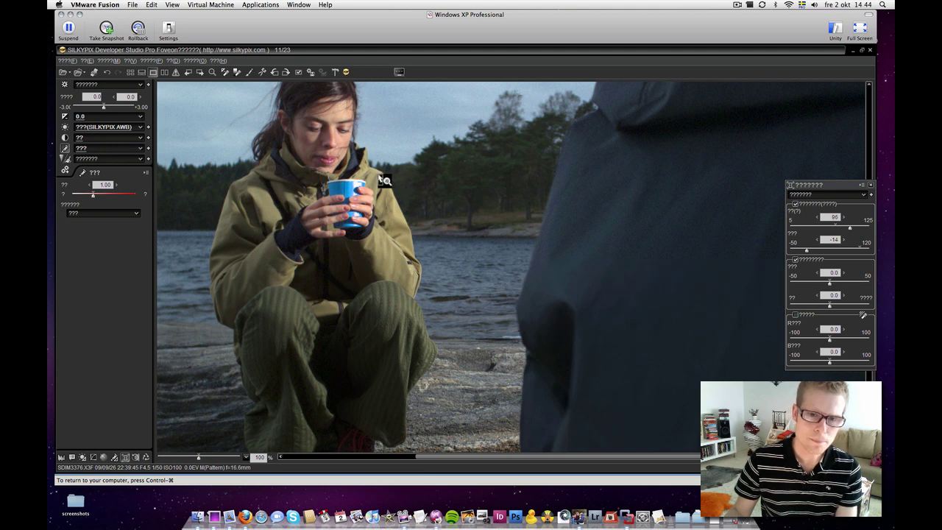
pyautogui.moveTo(383, 173); pyautogui.dragTo(425, 238)
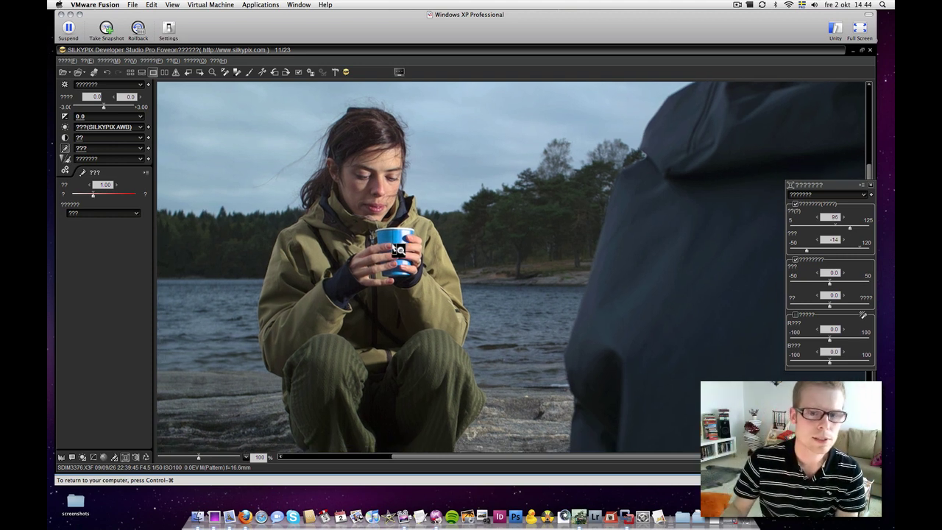
pyautogui.rightClick(400, 251)
pyautogui.click(411, 244)
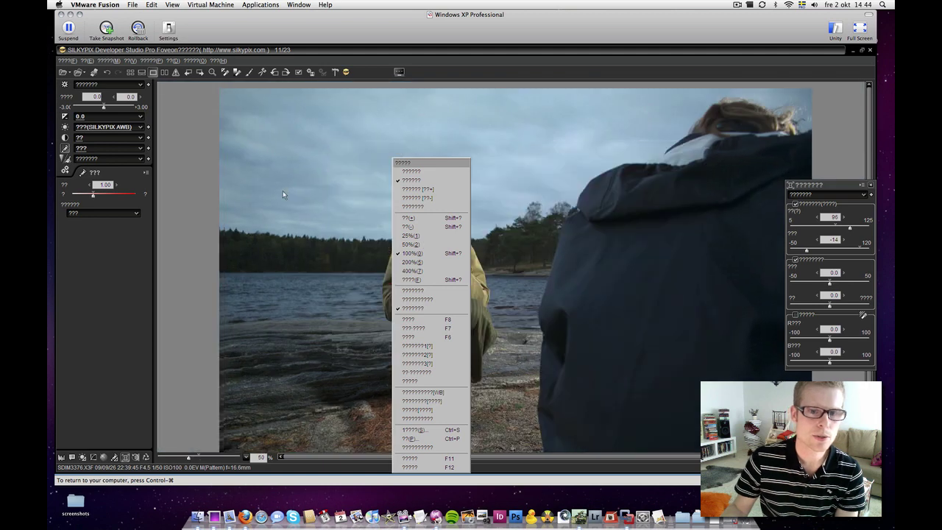
# Step: Try several Taste presets on the lakeside photo, keep the darker one, and return to the grid
pyautogui.click(140, 85)
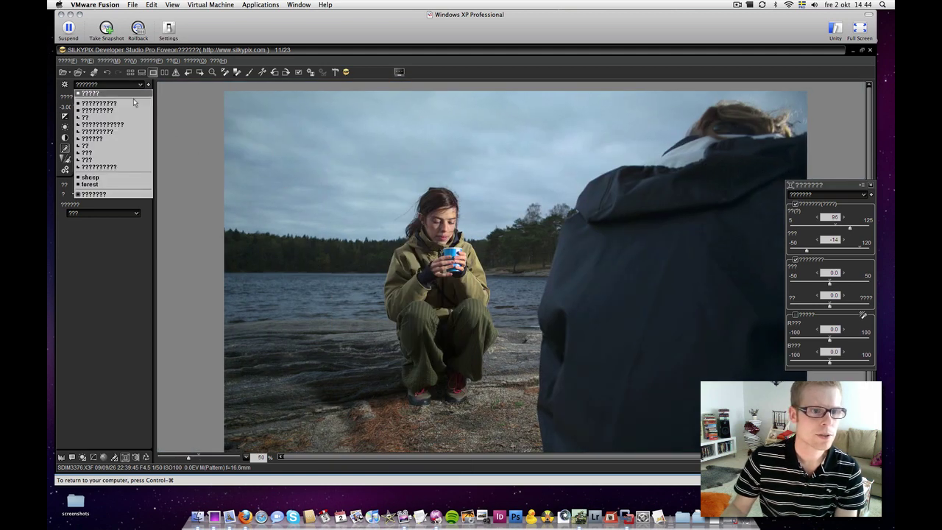
pyautogui.click(111, 150)
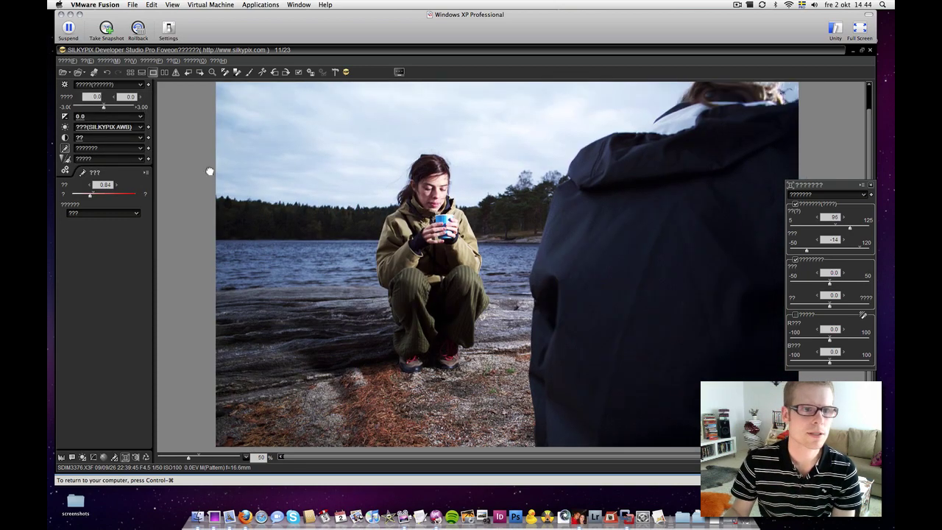
pyautogui.click(141, 86)
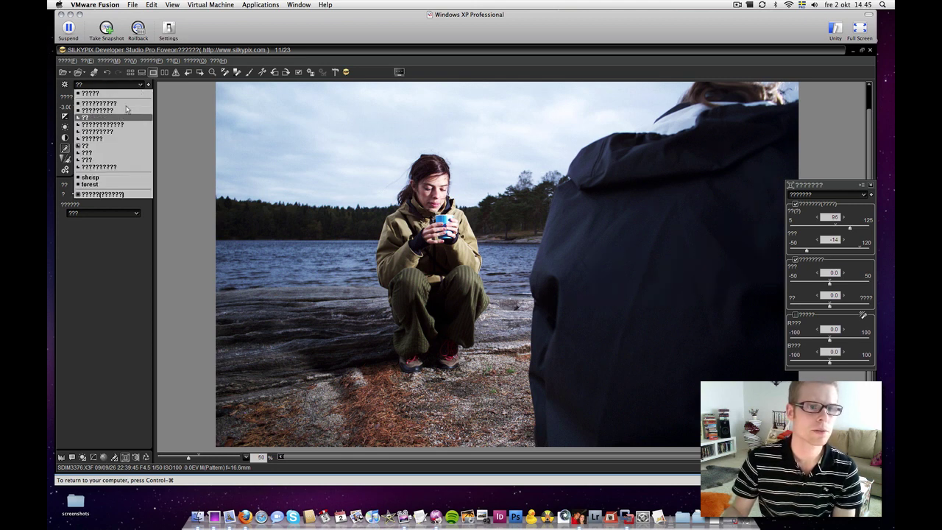
pyautogui.click(146, 93)
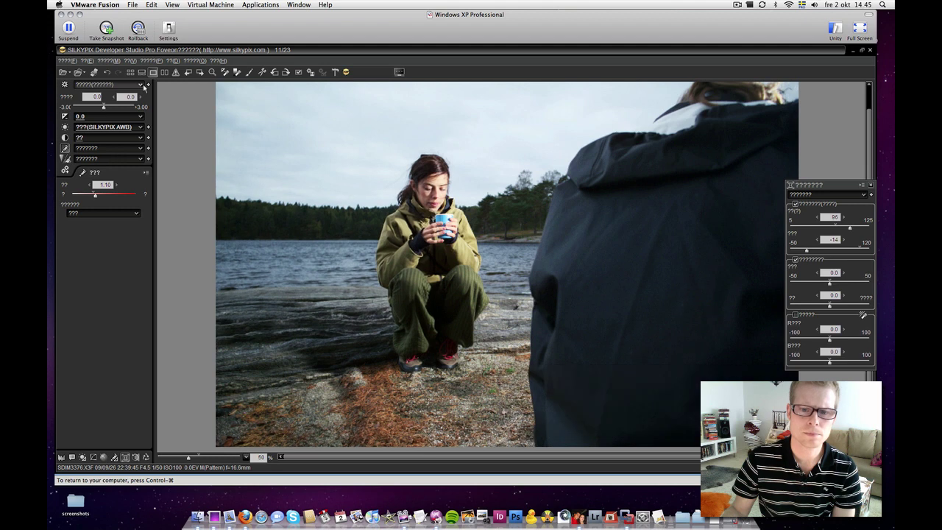
pyautogui.click(141, 85)
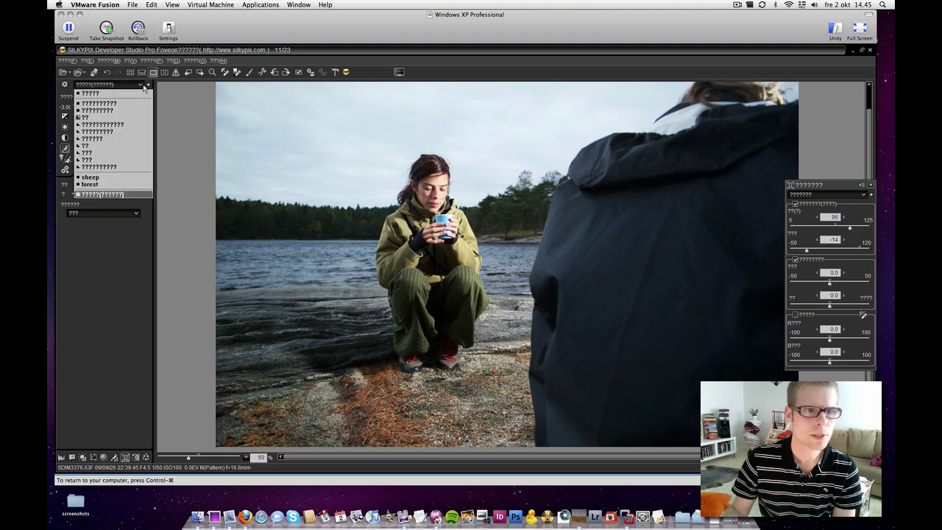
pyautogui.click(121, 125)
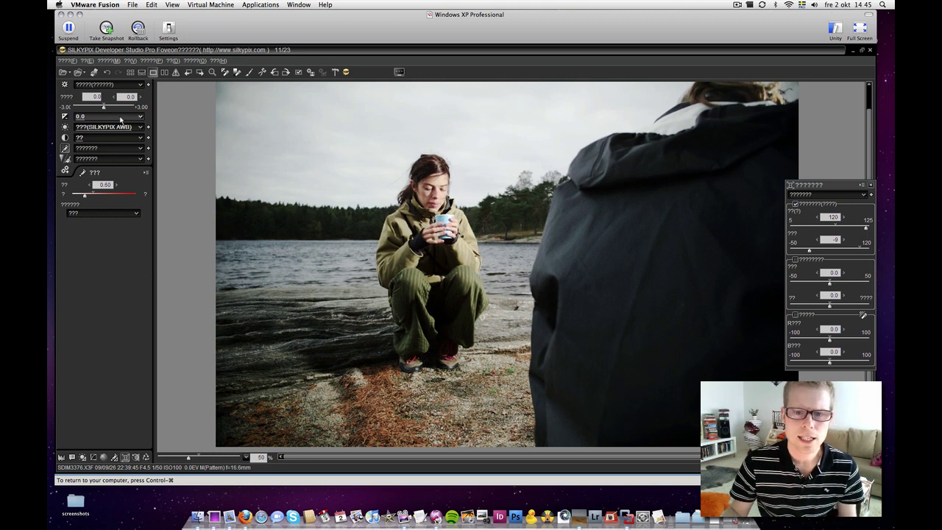
pyautogui.click(130, 72)
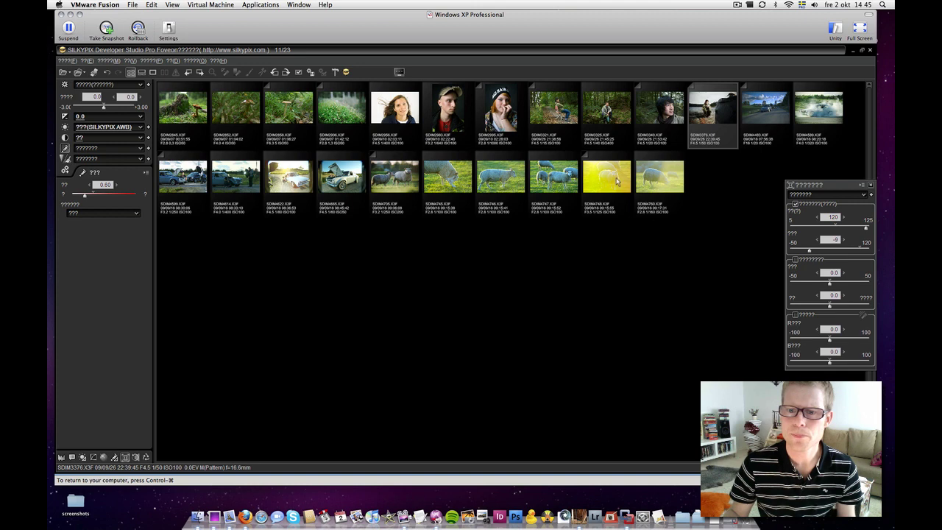
# Step: Open the yellow backlit sheep photo SDIM4748, check it at 100% and 50%, then return to thumbnails
pyautogui.doubleClick(616, 177)
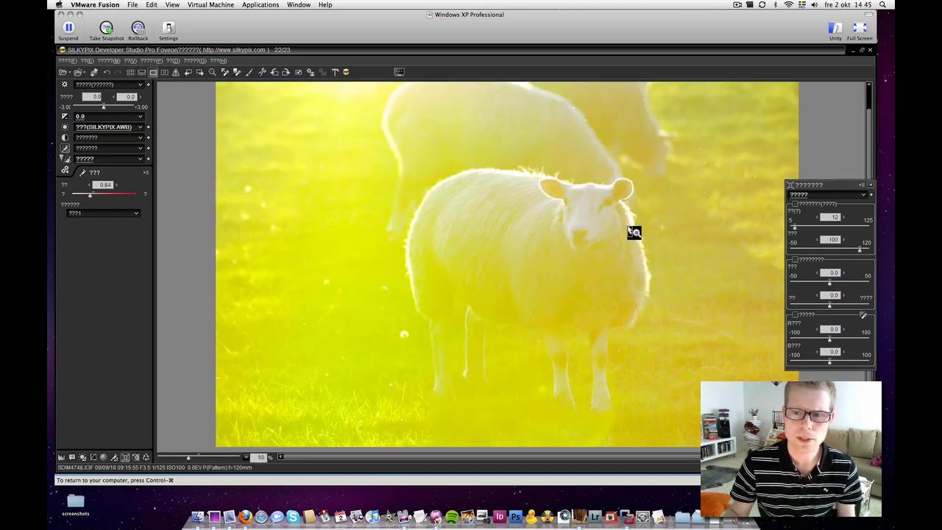
pyautogui.rightClick(567, 209)
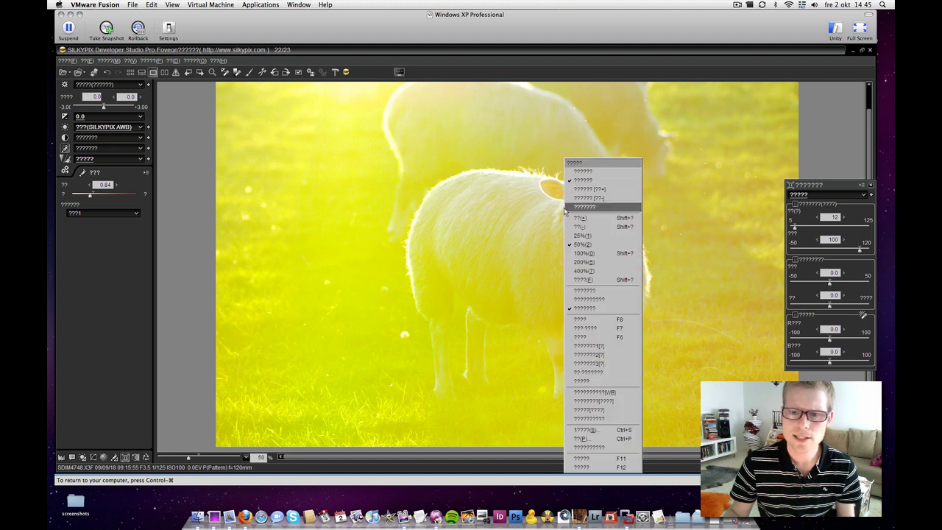
pyautogui.click(586, 254)
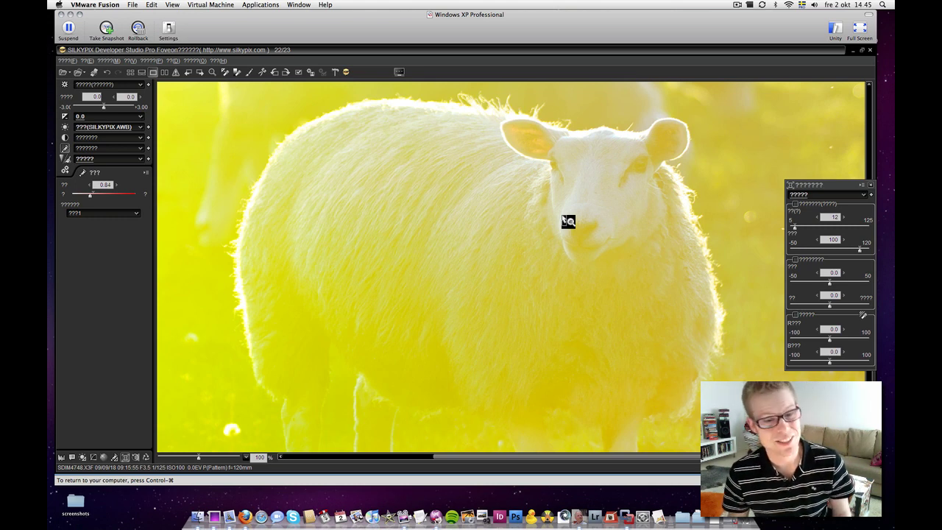
pyautogui.rightClick(518, 219)
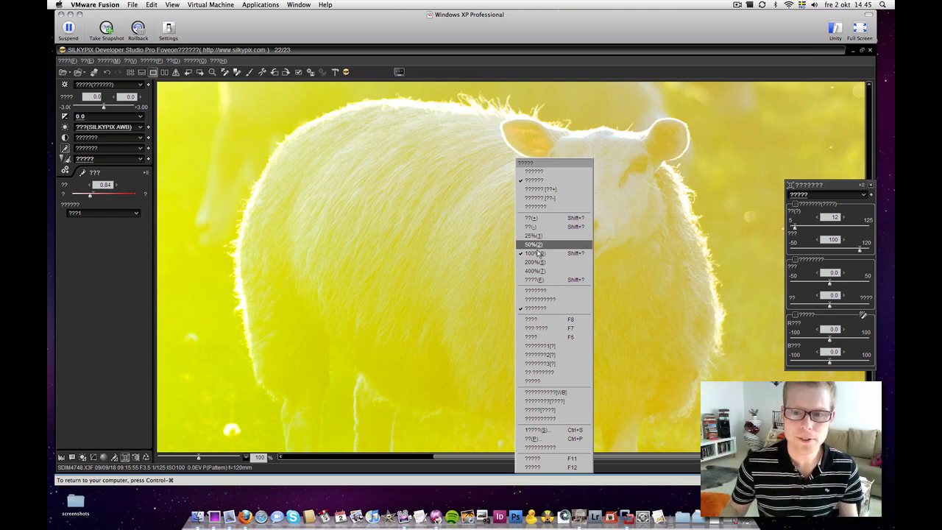
pyautogui.click(535, 244)
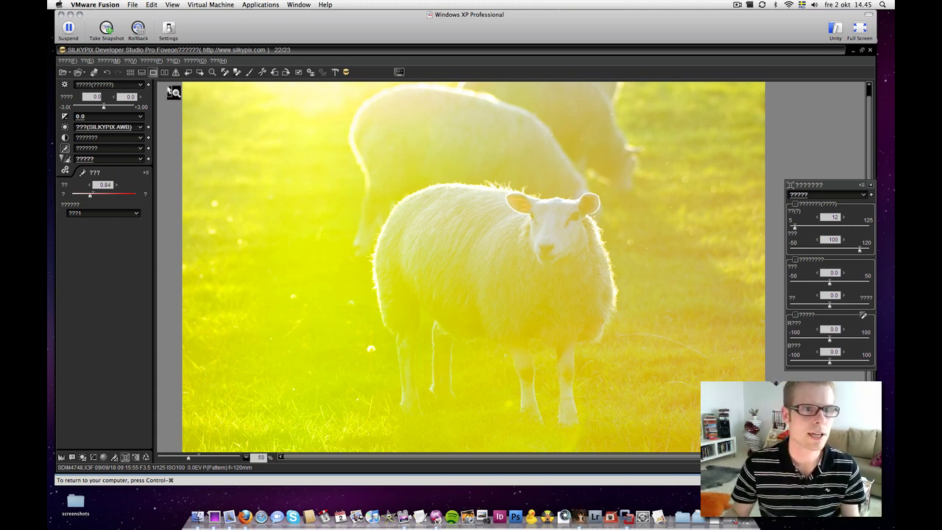
pyautogui.click(131, 72)
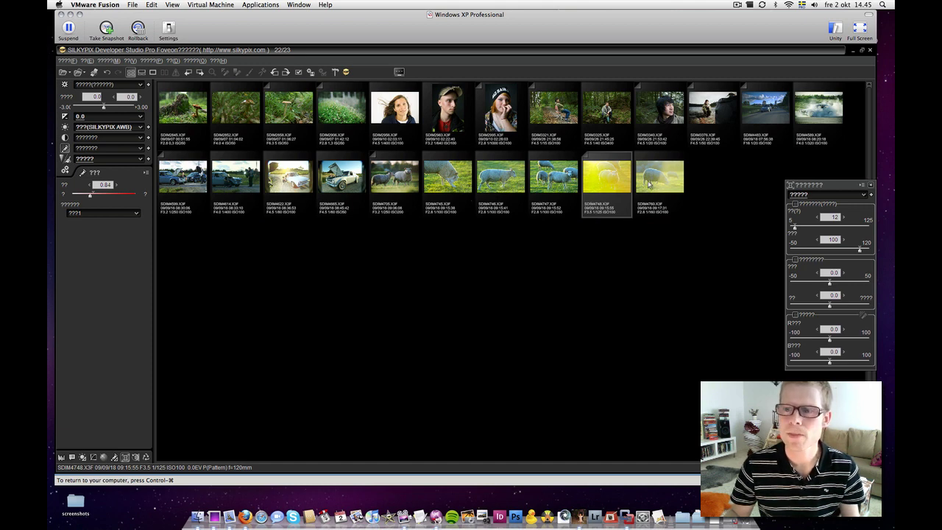
# Step: Open the car photo SDIM4483 and raise the lower-left panel's second adjustment from 47 to about 71
pyautogui.click(801, 114)
pyautogui.doubleClick(766, 121)
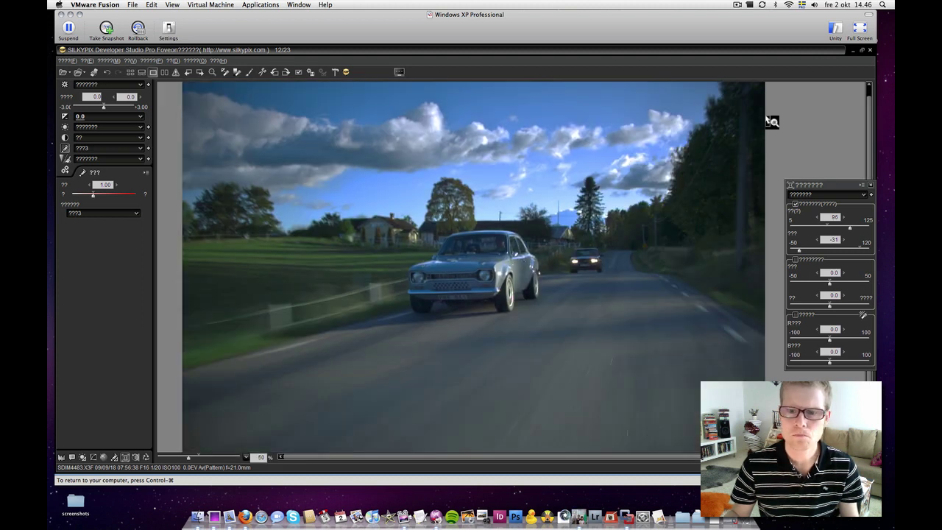
pyautogui.click(104, 122)
pyautogui.click(105, 123)
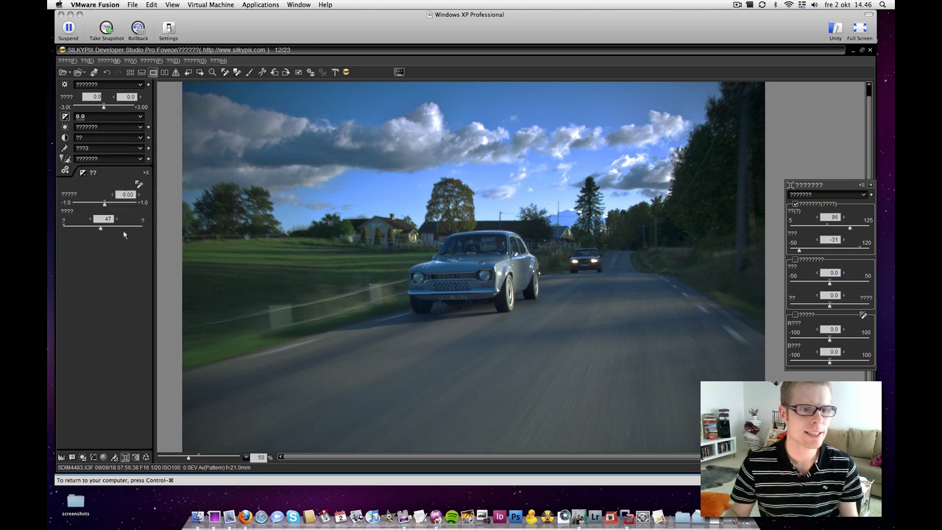
pyautogui.click(123, 228)
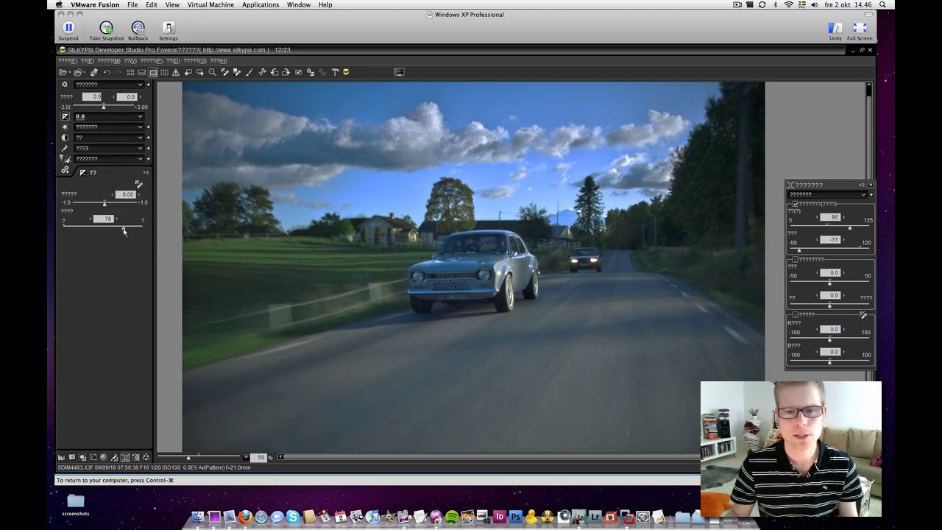
pyautogui.moveTo(123, 229); pyautogui.dragTo(120, 228)
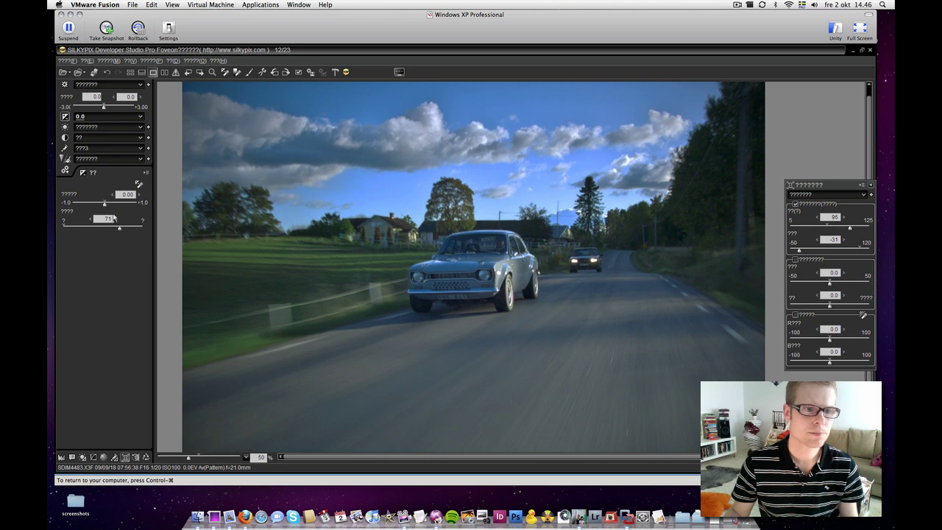
# Step: Open the fine colour controller and switch it to a different colour adjustment mode
pyautogui.click(114, 458)
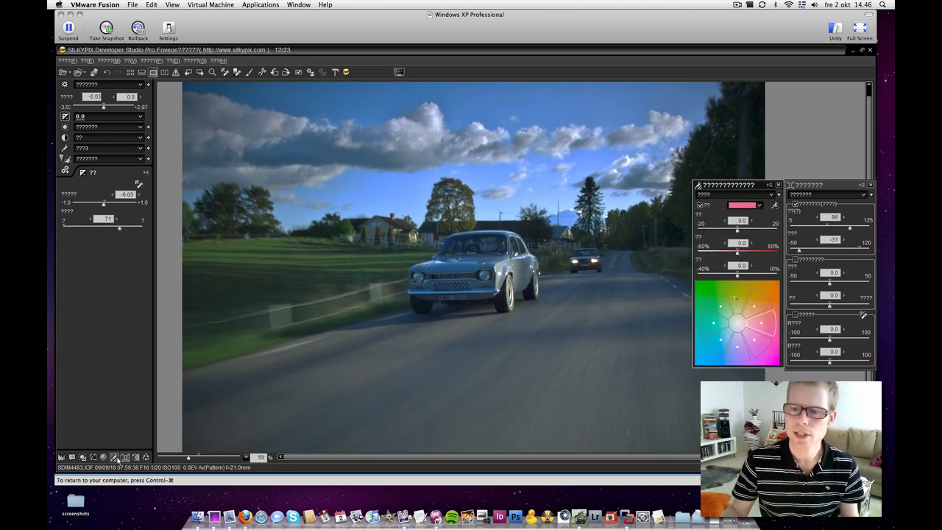
pyautogui.click(751, 195)
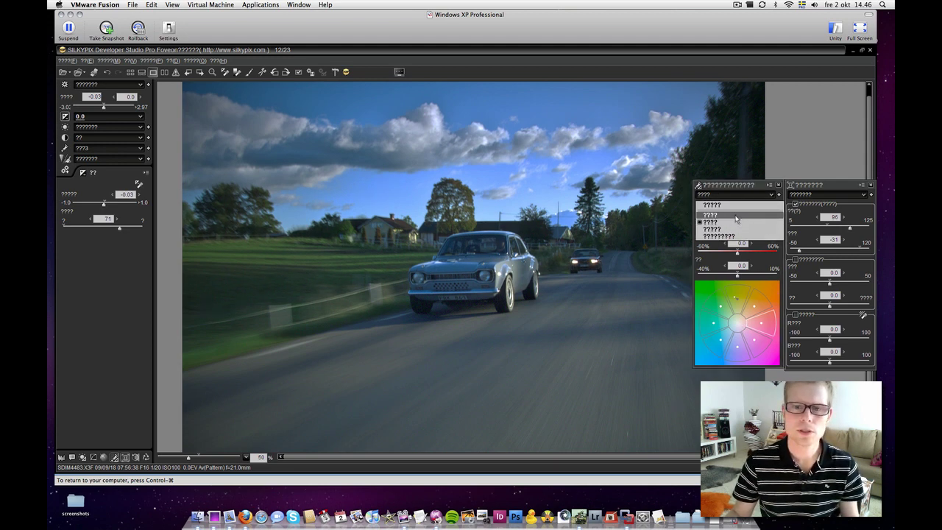
pyautogui.click(736, 218)
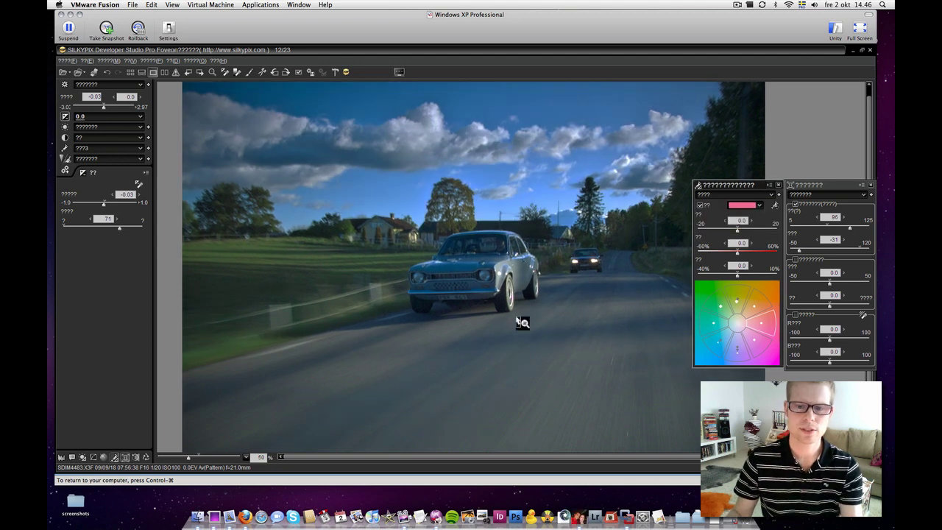
# Step: Brighten the car photo's exposure to +0.37 and try red fringe correction, leaving it at 0.0
pyautogui.moveTo(104, 107); pyautogui.dragTo(108, 110)
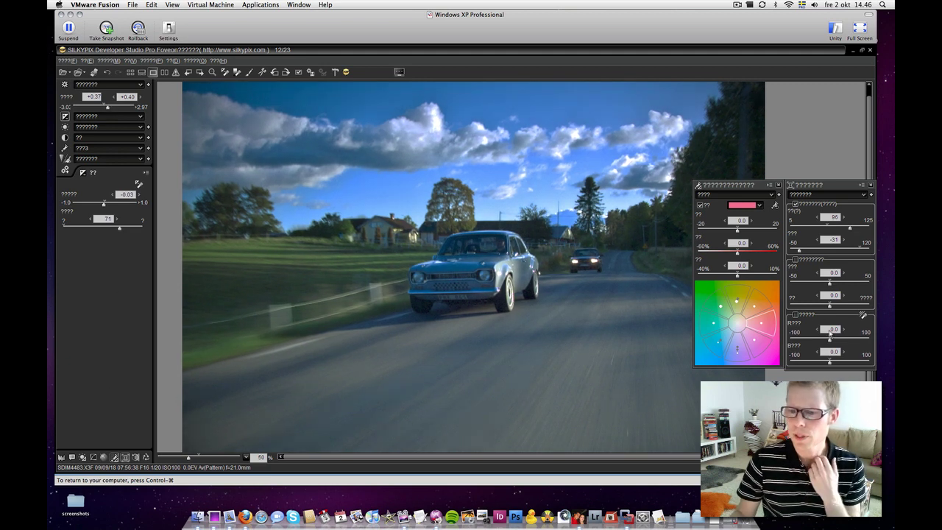
pyautogui.moveTo(830, 339); pyautogui.dragTo(860, 342)
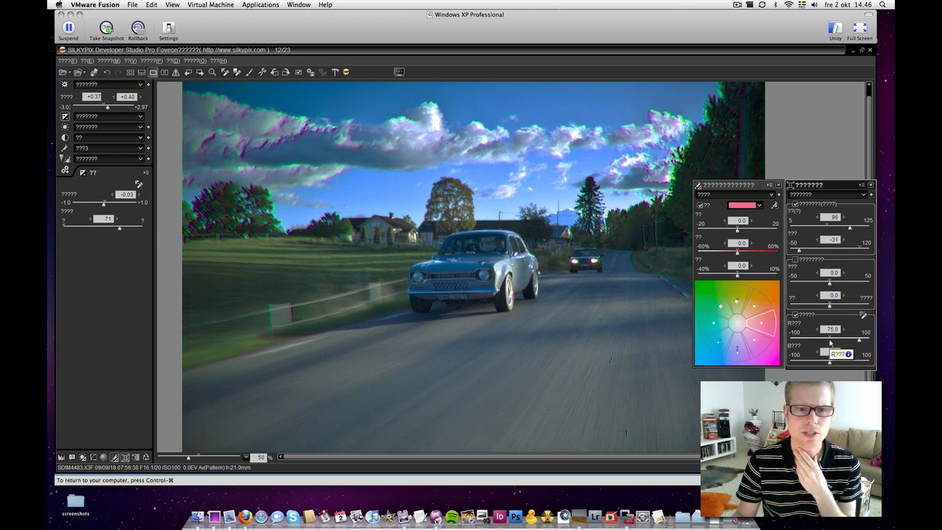
pyautogui.click(831, 342)
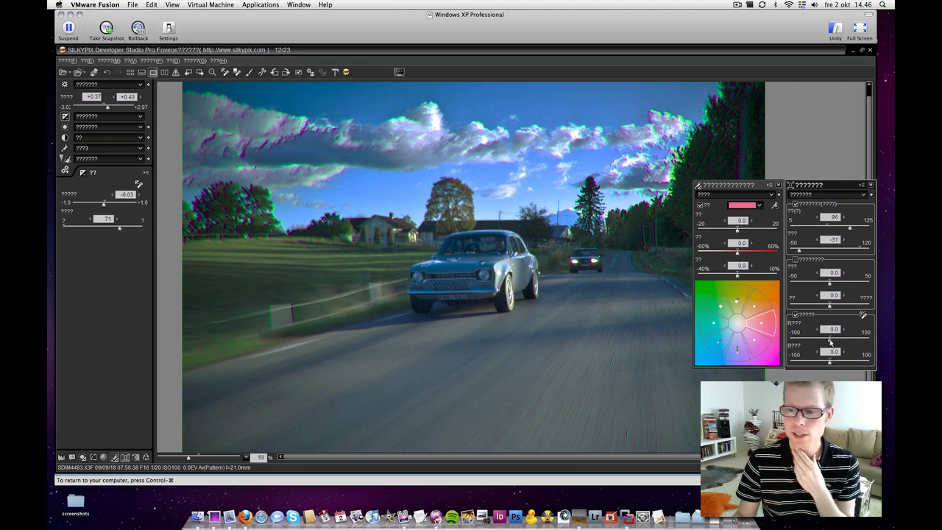
# Step: Try keystone and focal-length corrections in the perspective palette, then reset its mode to the first option
pyautogui.click(136, 457)
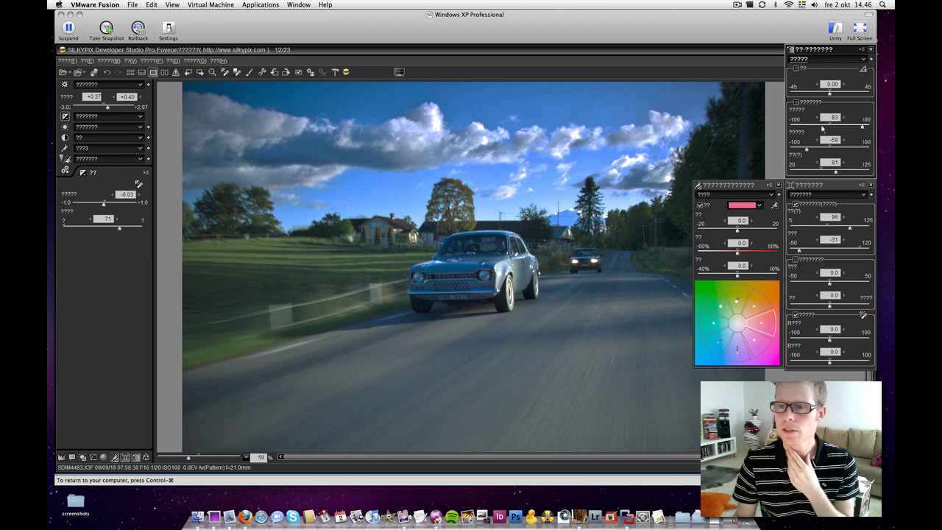
pyautogui.moveTo(809, 129); pyautogui.dragTo(852, 130)
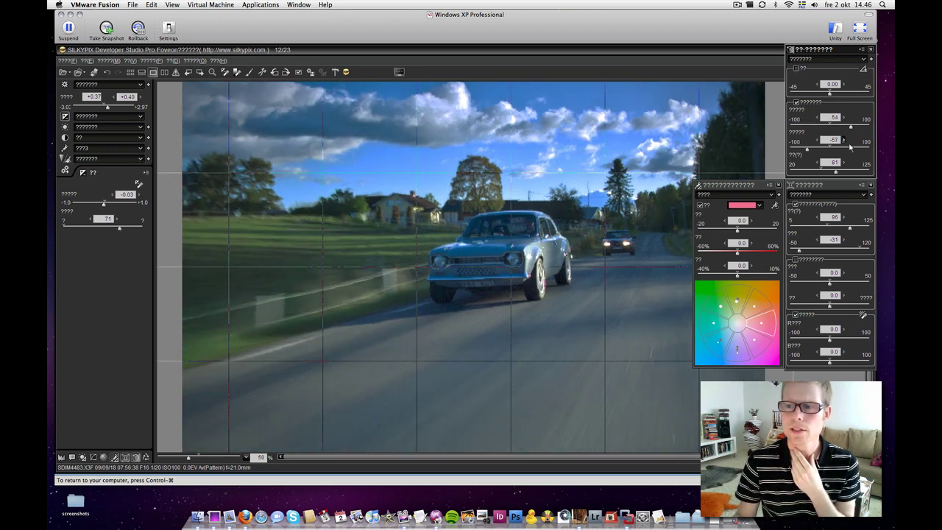
pyautogui.click(851, 149)
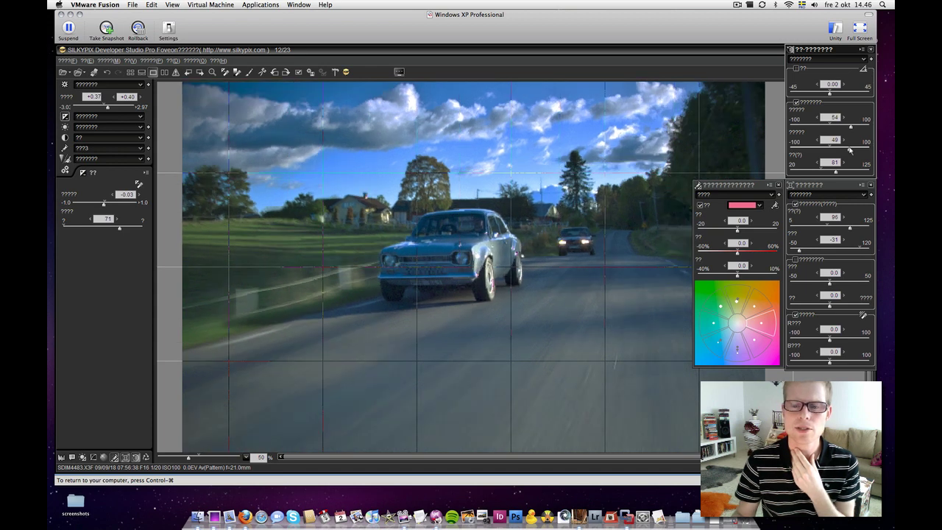
pyautogui.click(811, 148)
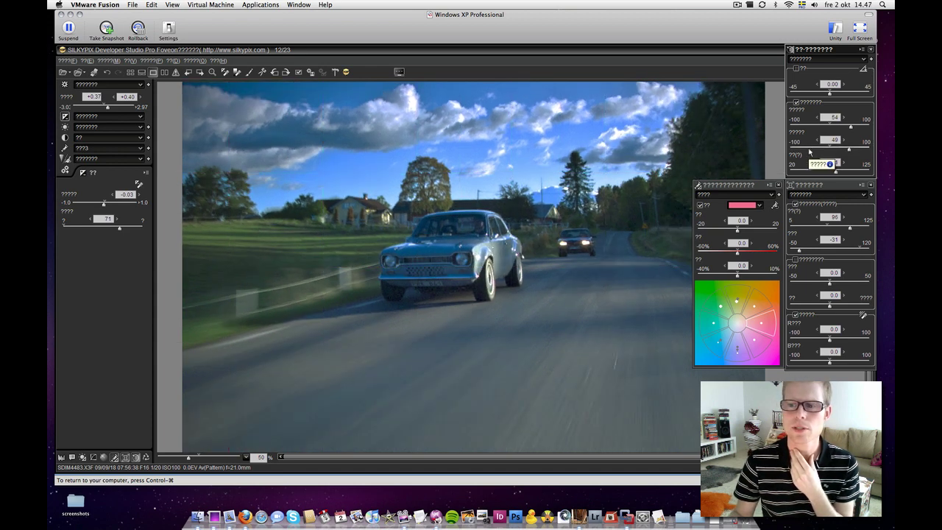
pyautogui.click(808, 172)
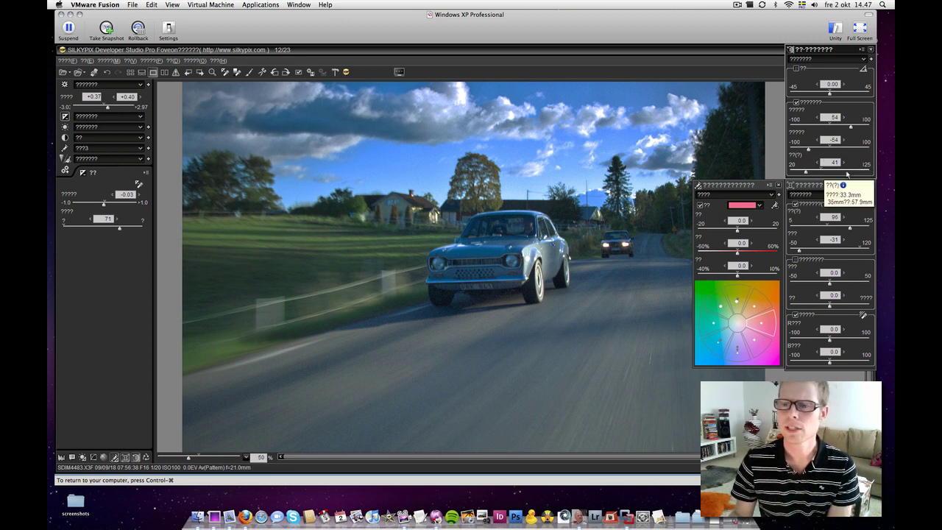
pyautogui.click(833, 174)
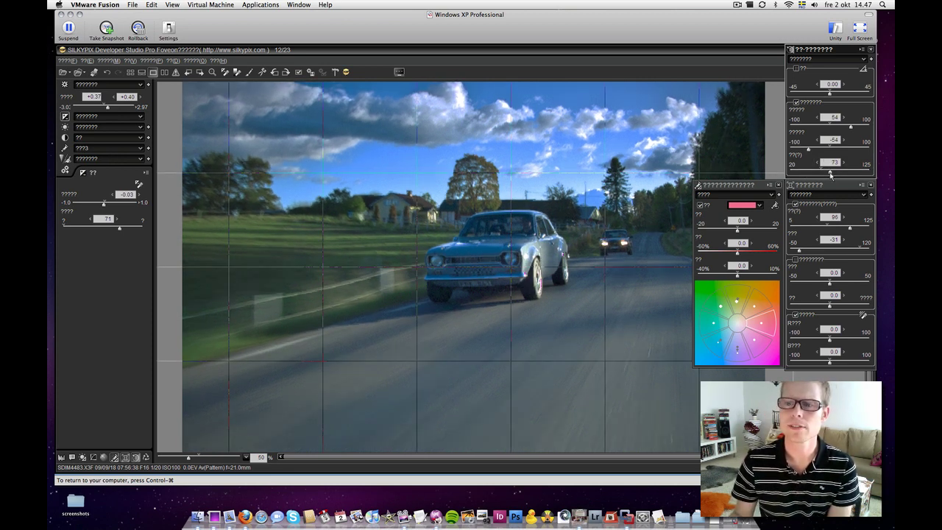
pyautogui.click(859, 61)
pyautogui.click(840, 69)
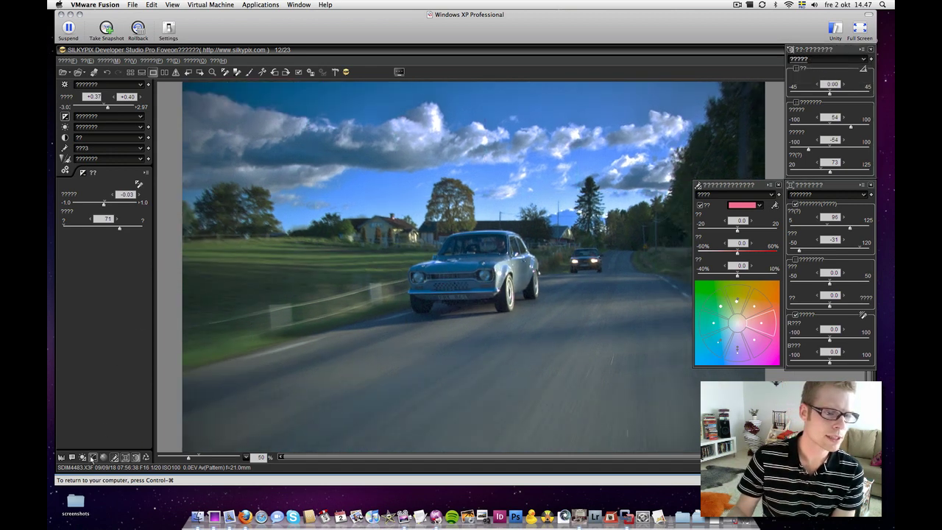
# Step: Apply the first tone curve choice to the car photo
pyautogui.click(93, 457)
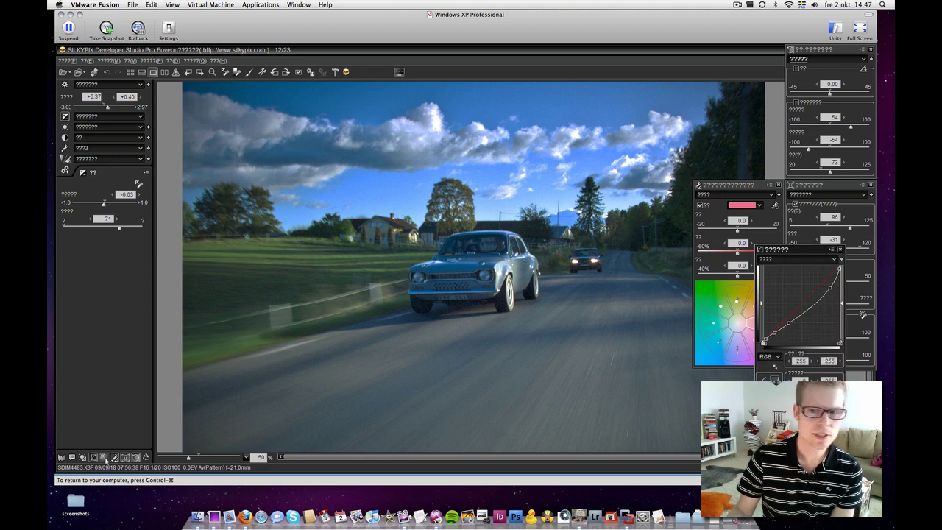
pyautogui.moveTo(813, 251); pyautogui.dragTo(627, 279)
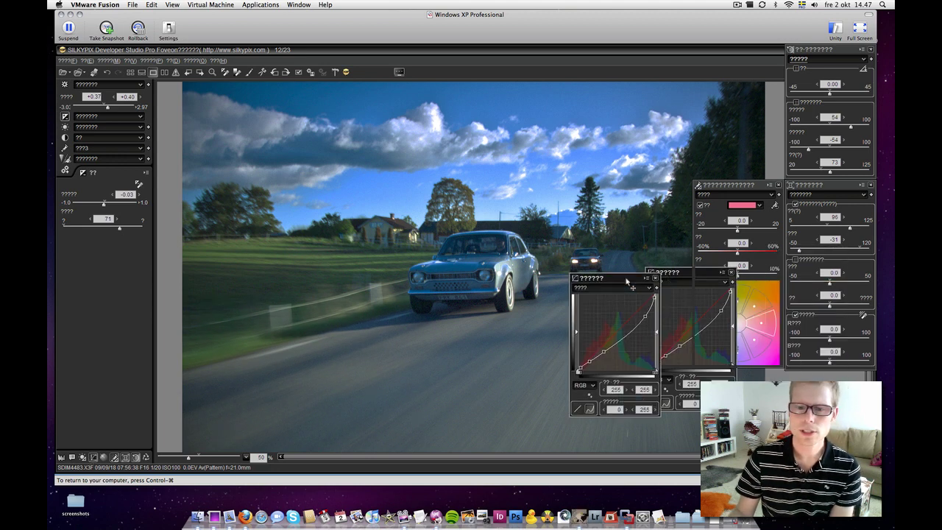
pyautogui.click(614, 287)
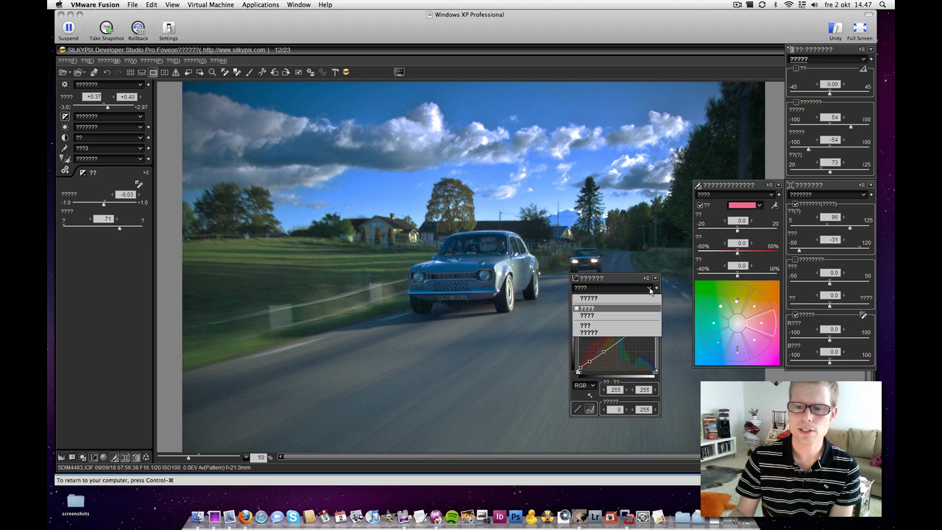
pyautogui.click(610, 298)
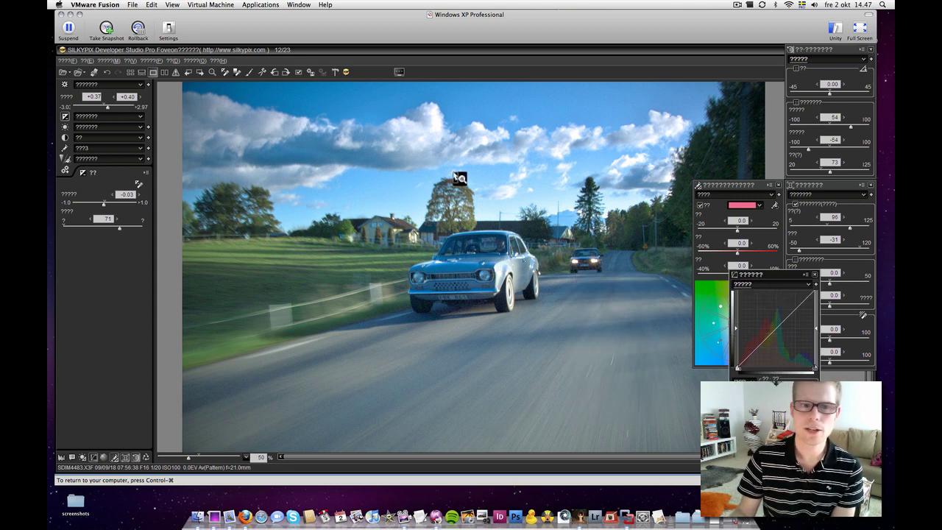
# Step: Apply a saved development preset to the car photo, then open the sheep photo SDIM4705
pyautogui.click(140, 84)
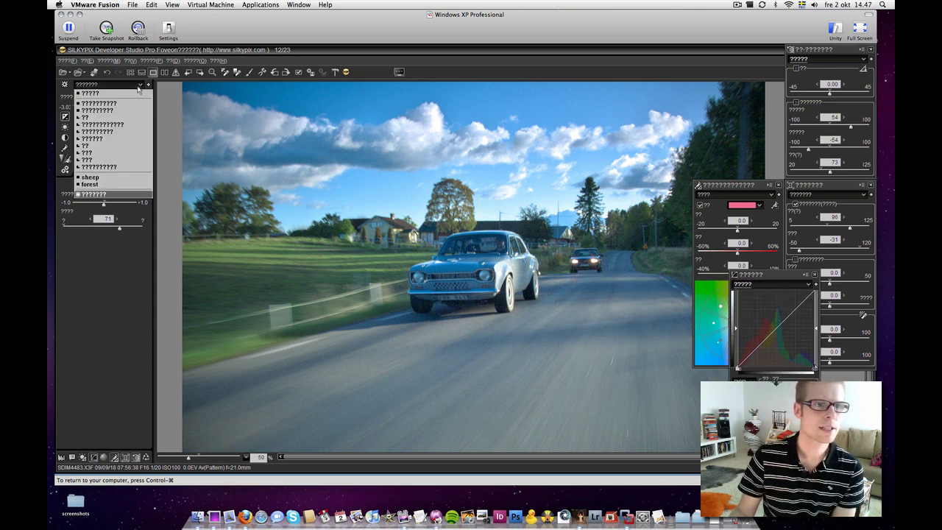
pyautogui.click(117, 118)
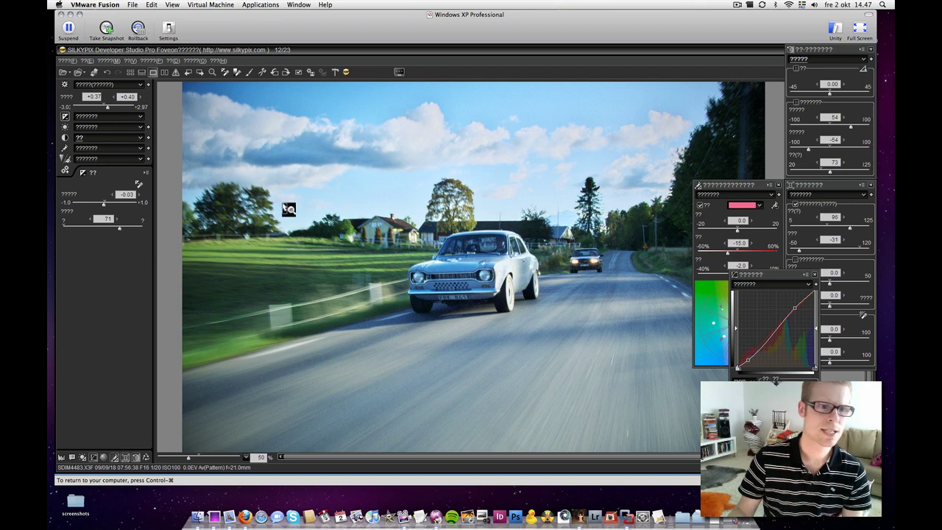
pyautogui.press('F5')
pyautogui.doubleClick(396, 176)
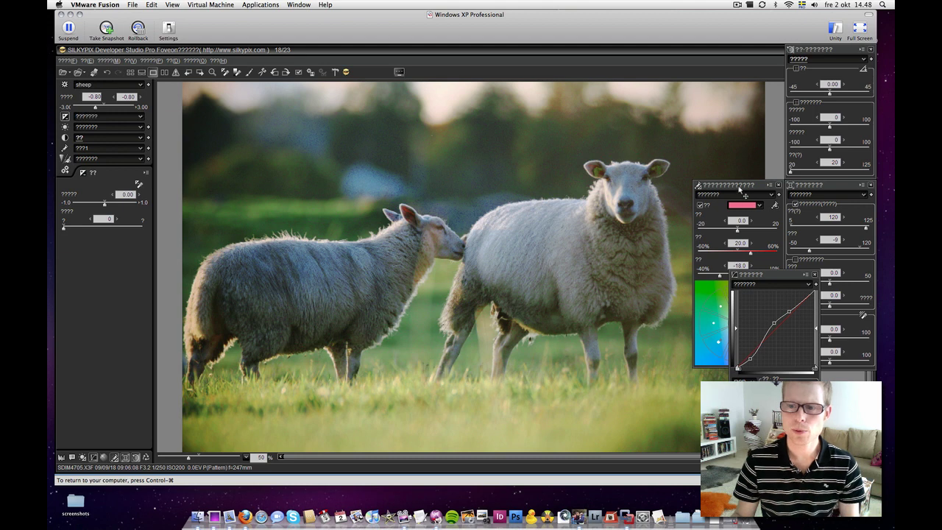
# Step: Compare the sheep photo against default settings, then reapply the 'sheep' preset
pyautogui.click(740, 187)
pyautogui.moveTo(840, 193); pyautogui.dragTo(840, 194)
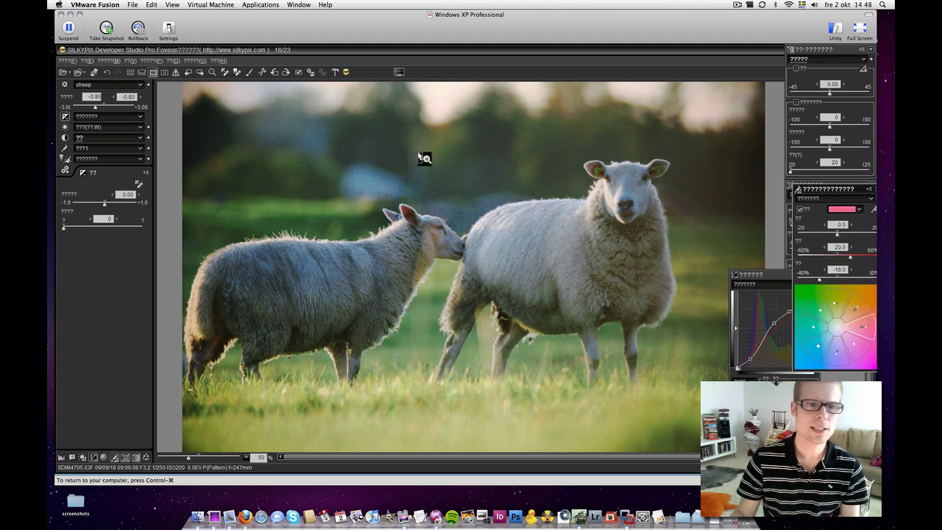
pyautogui.click(104, 85)
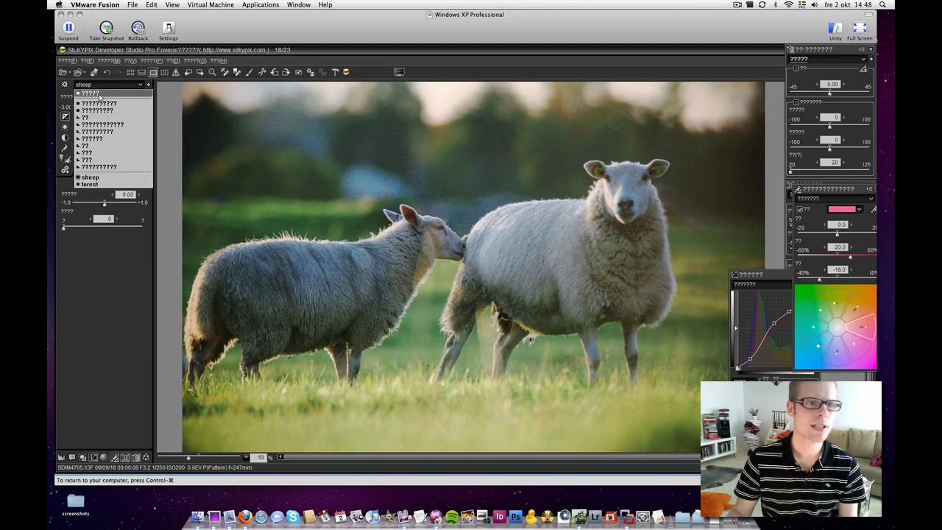
pyautogui.click(101, 95)
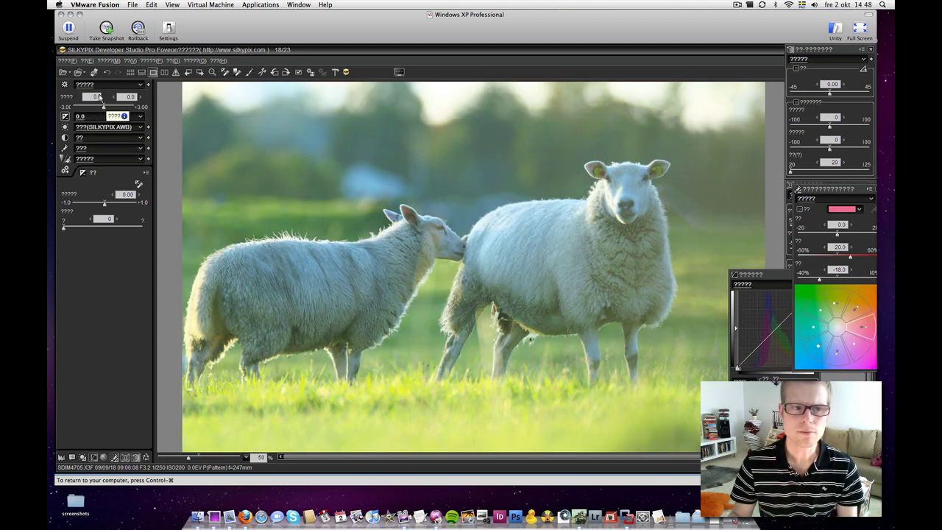
pyautogui.click(103, 84)
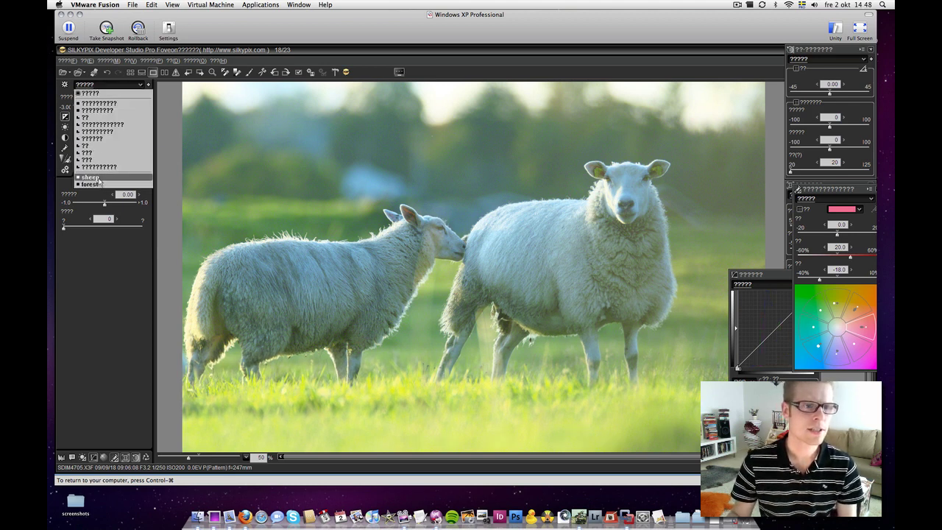
pyautogui.click(99, 179)
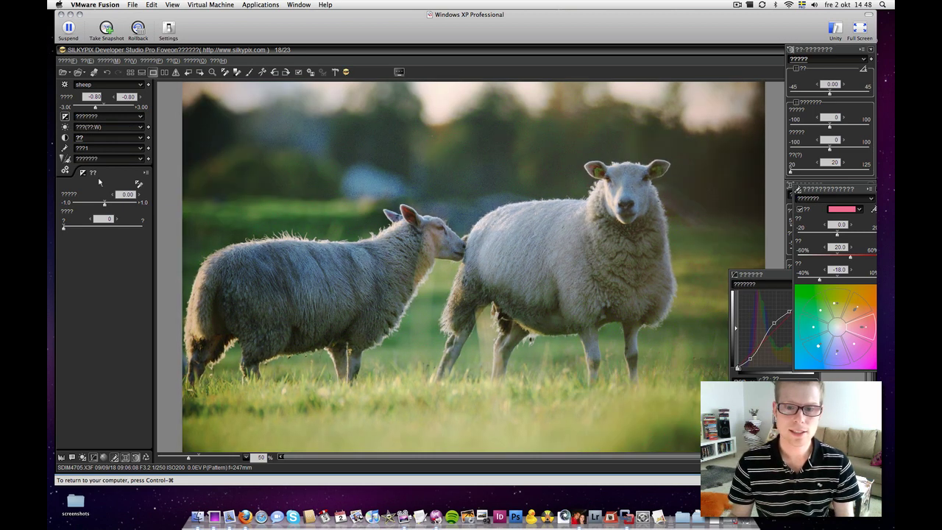
# Step: Magnify the sheep photo to 200% and pan to the smaller sheep's head
pyautogui.rightClick(429, 217)
pyautogui.click(449, 262)
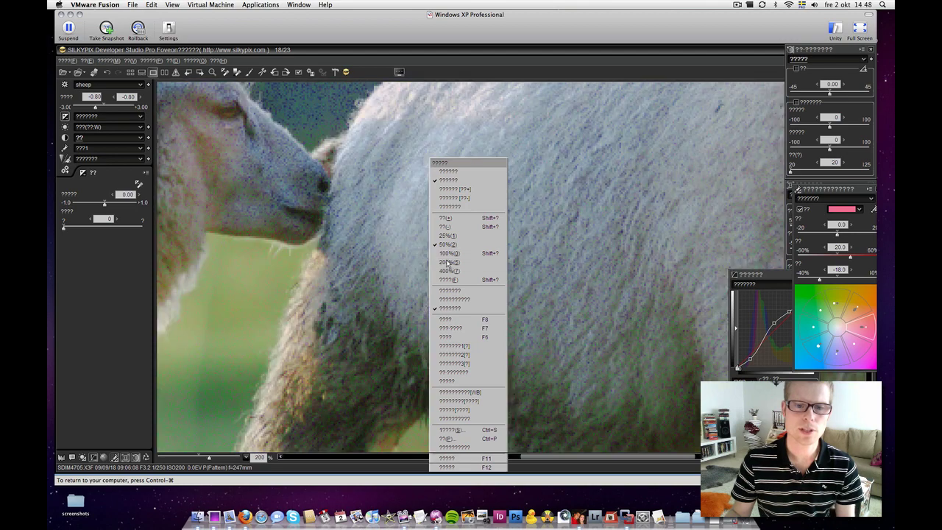
pyautogui.moveTo(265, 231); pyautogui.dragTo(491, 309)
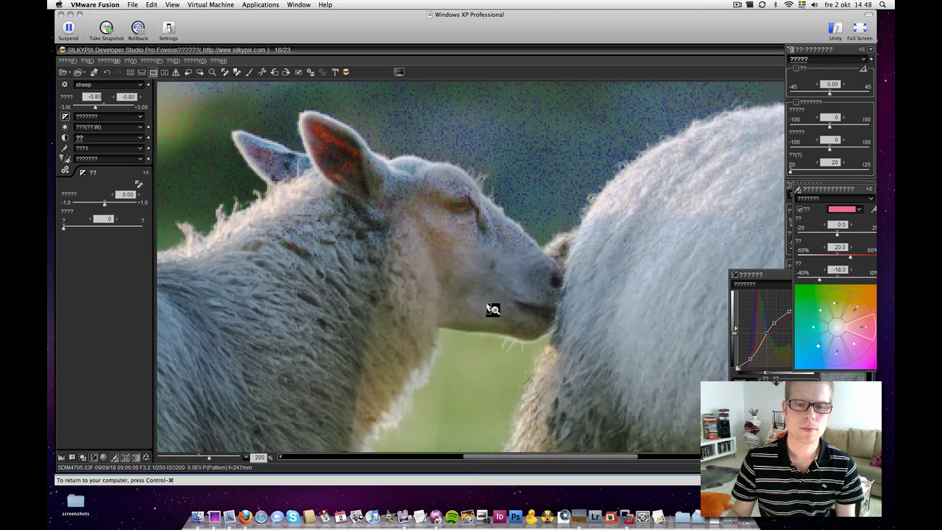
pyautogui.moveTo(461, 270); pyautogui.dragTo(593, 287)
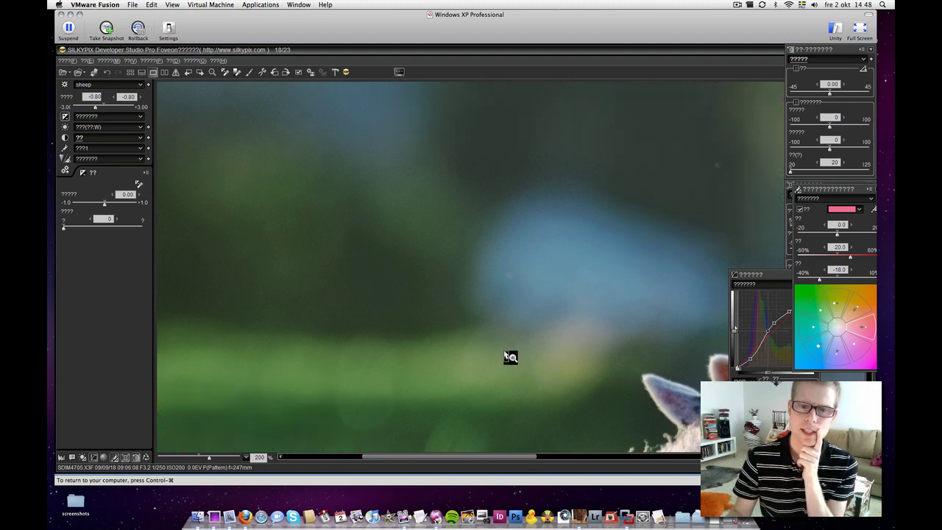
pyautogui.moveTo(511, 349); pyautogui.dragTo(347, 158)
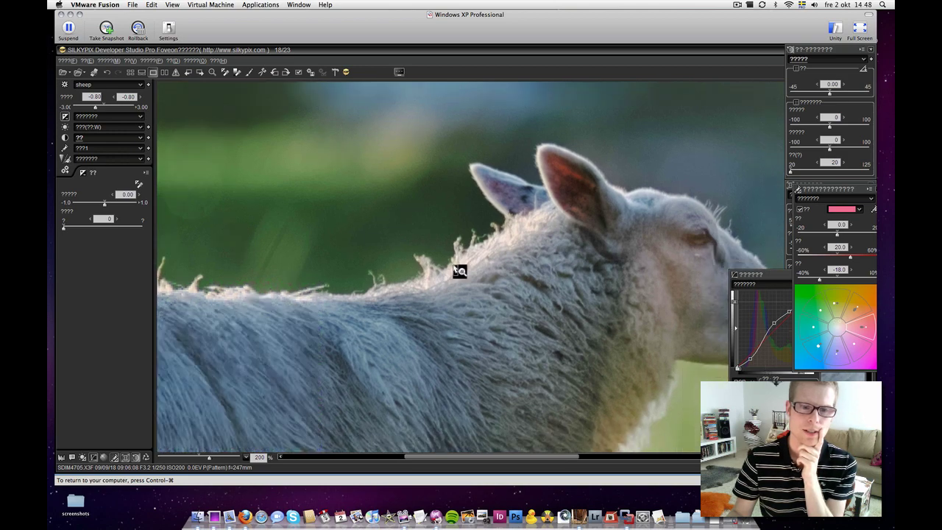
pyautogui.moveTo(536, 290); pyautogui.dragTo(372, 220)
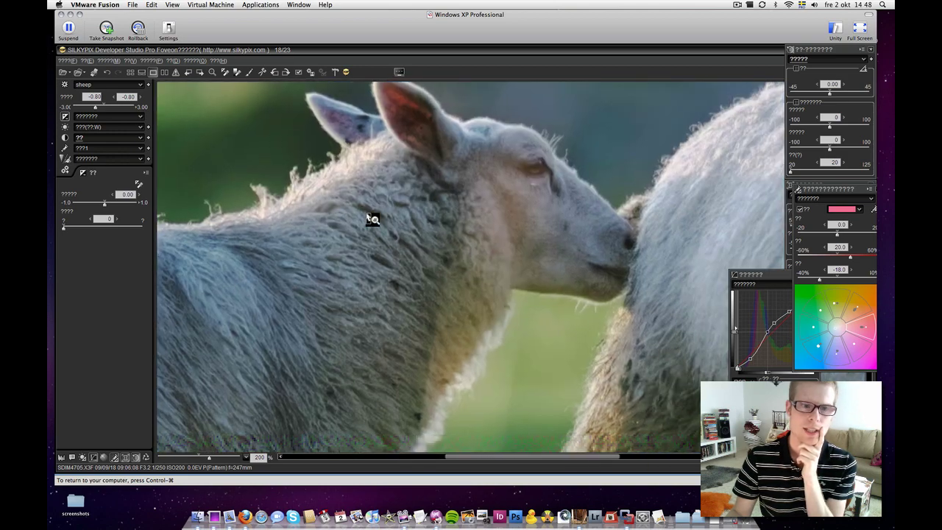
# Step: Switch noise reduction to the adjustable mode and lower its first two values to 7 and 90
pyautogui.click(138, 159)
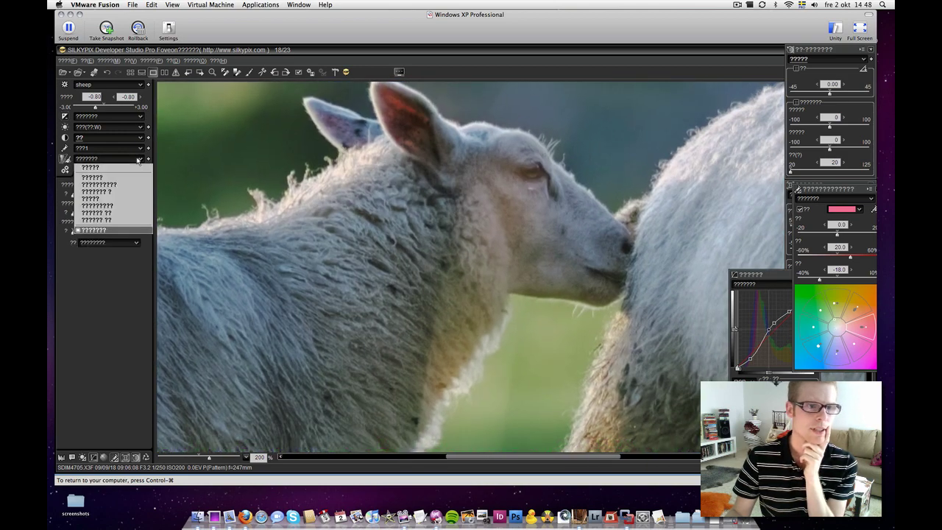
pyautogui.click(111, 206)
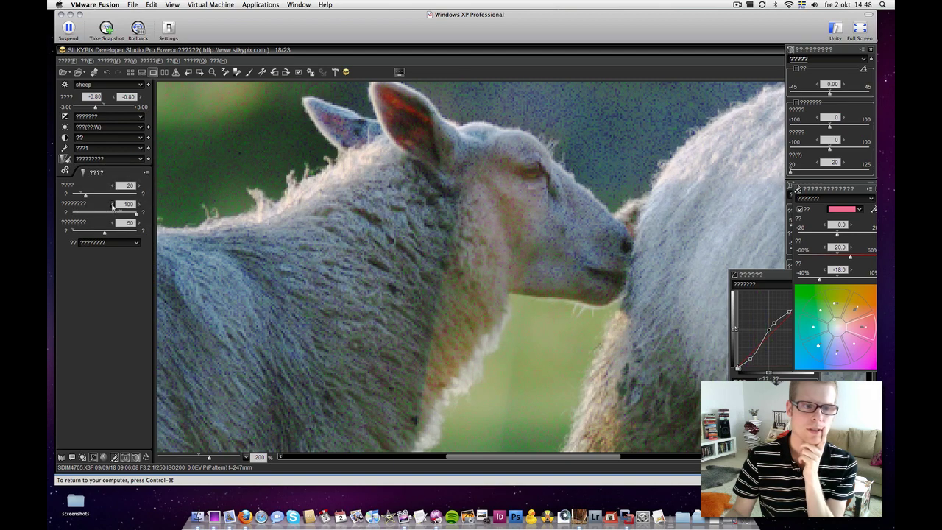
pyautogui.moveTo(84, 195); pyautogui.dragTo(78, 196)
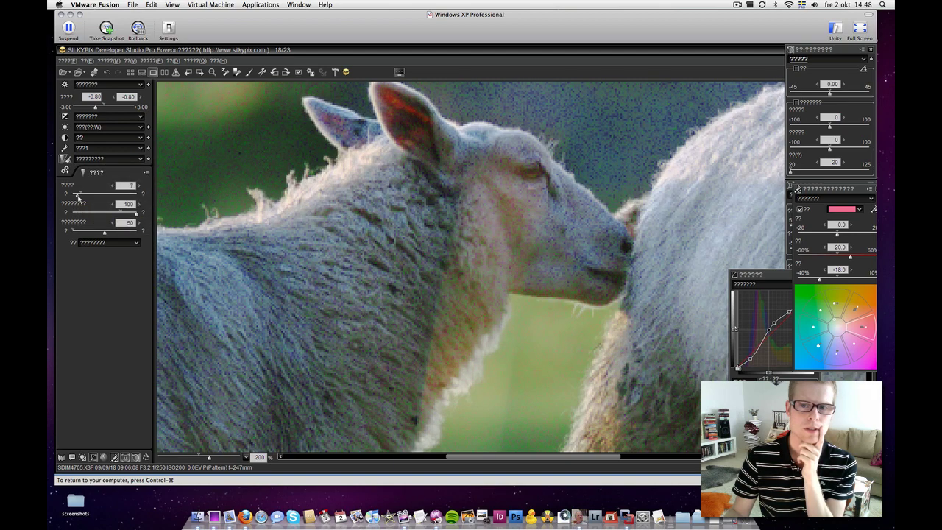
pyautogui.moveTo(136, 212); pyautogui.dragTo(95, 234)
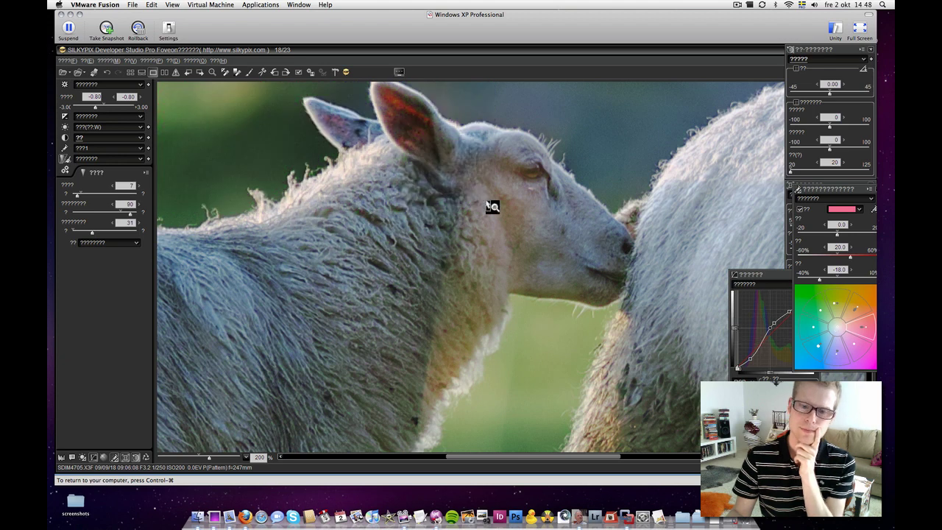
# Step: View the photo at 100%, set the third noise reduction value to 19, then return to thumbnails
pyautogui.moveTo(492, 207); pyautogui.dragTo(440, 233)
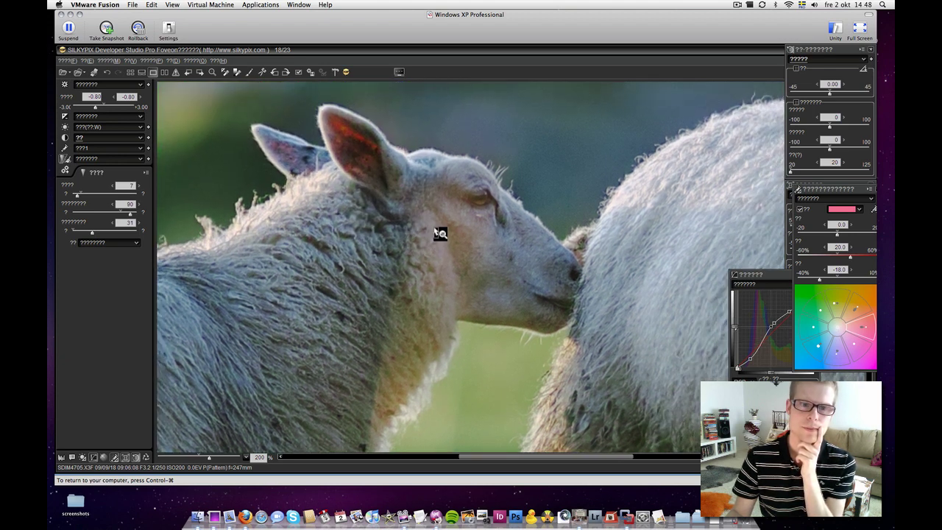
pyautogui.rightClick(436, 232)
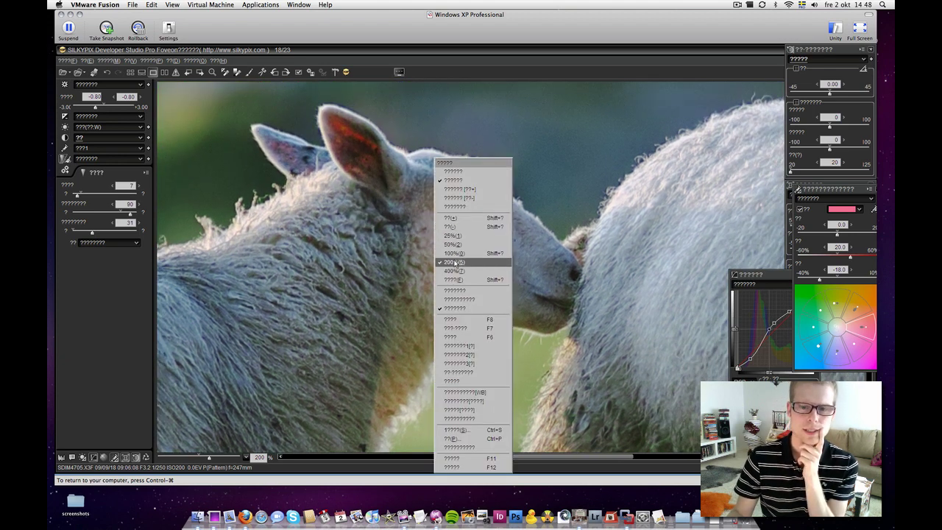
pyautogui.click(454, 253)
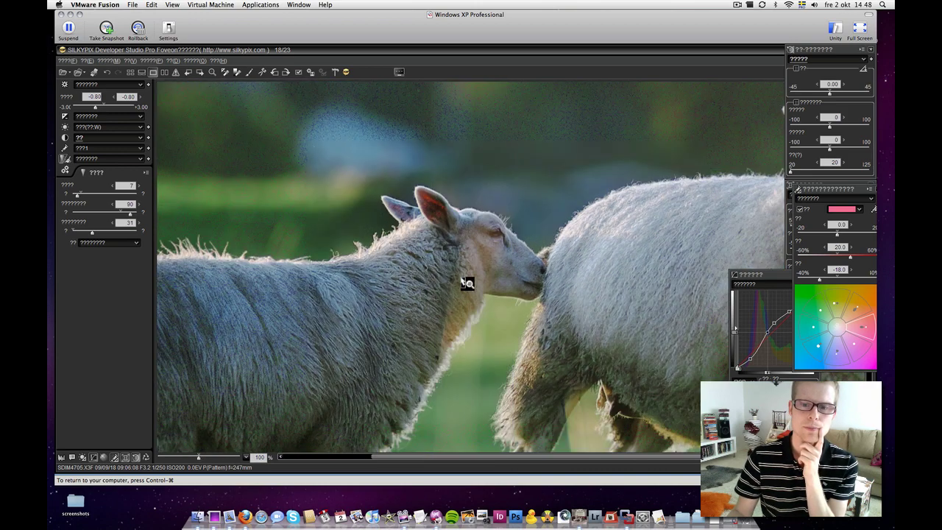
pyautogui.moveTo(90, 232); pyautogui.dragTo(85, 234)
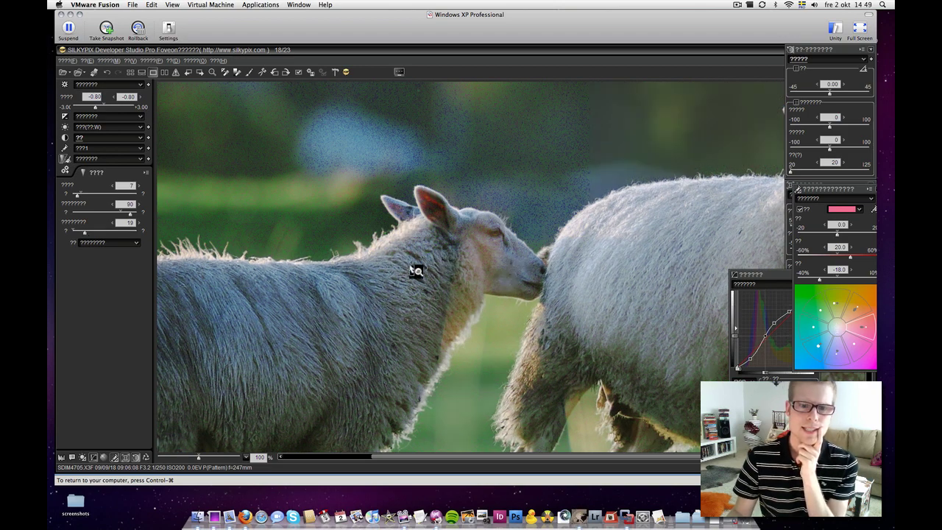
pyautogui.moveTo(417, 274); pyautogui.dragTo(399, 241)
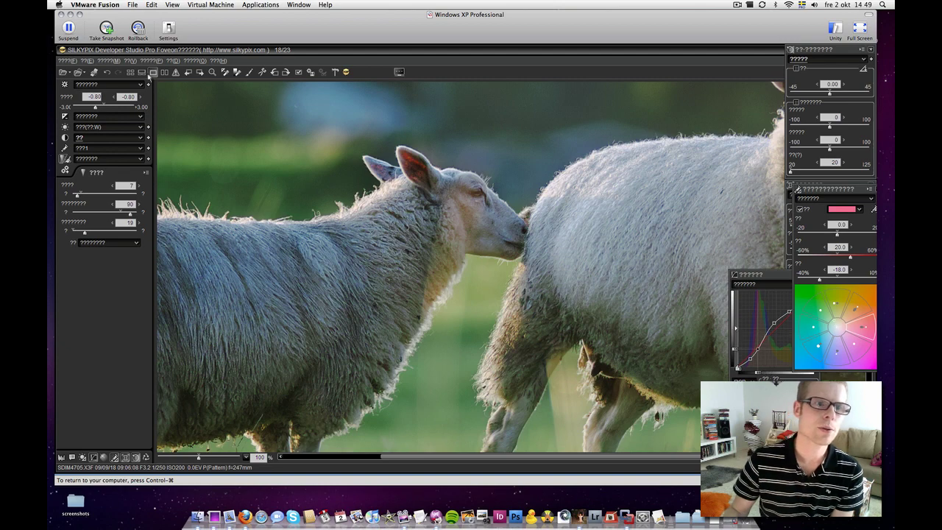
pyautogui.click(130, 72)
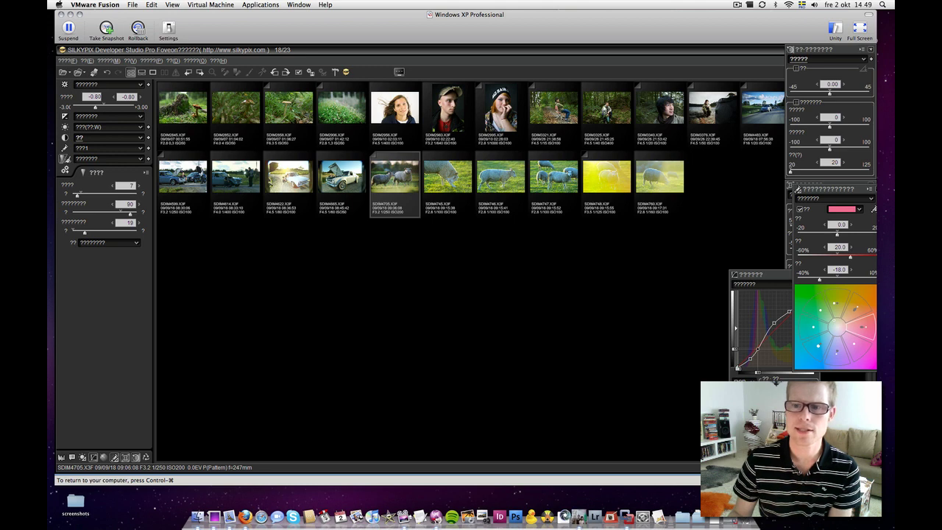
# Step: Open the forest portrait SDIM3325 and view the whole photo at 50%
pyautogui.doubleClick(606, 107)
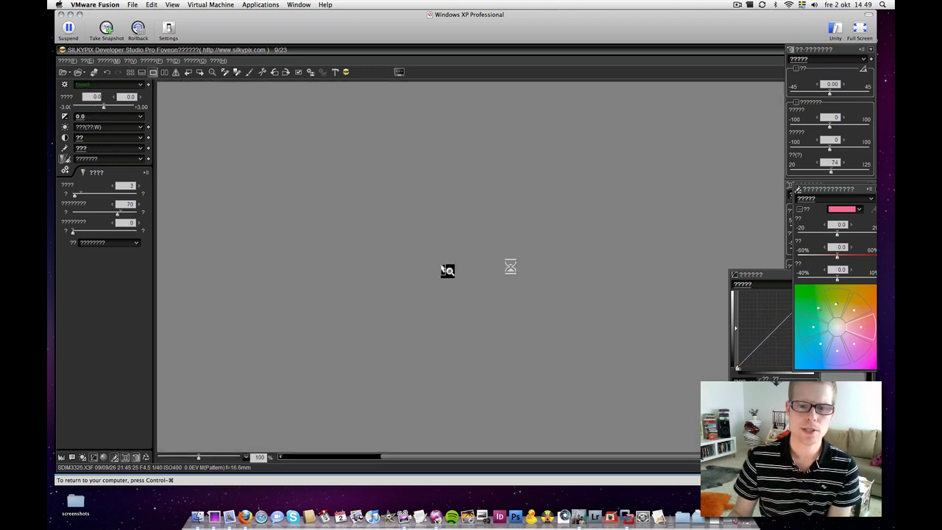
pyautogui.rightClick(441, 265)
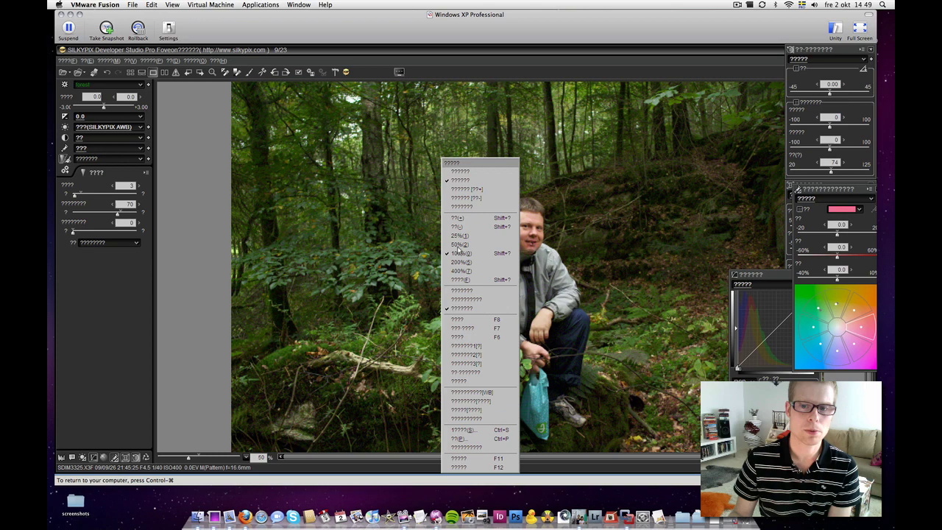
pyautogui.click(458, 246)
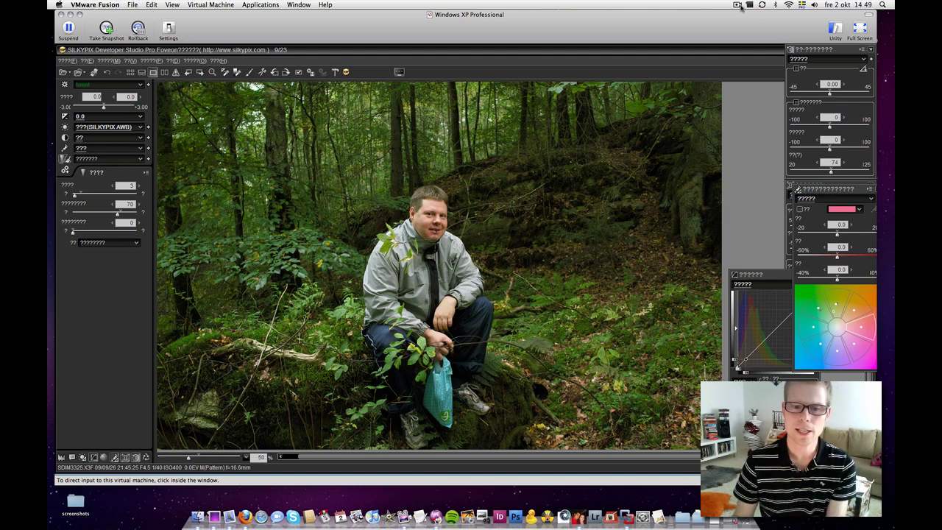
pyautogui.click(738, 5)
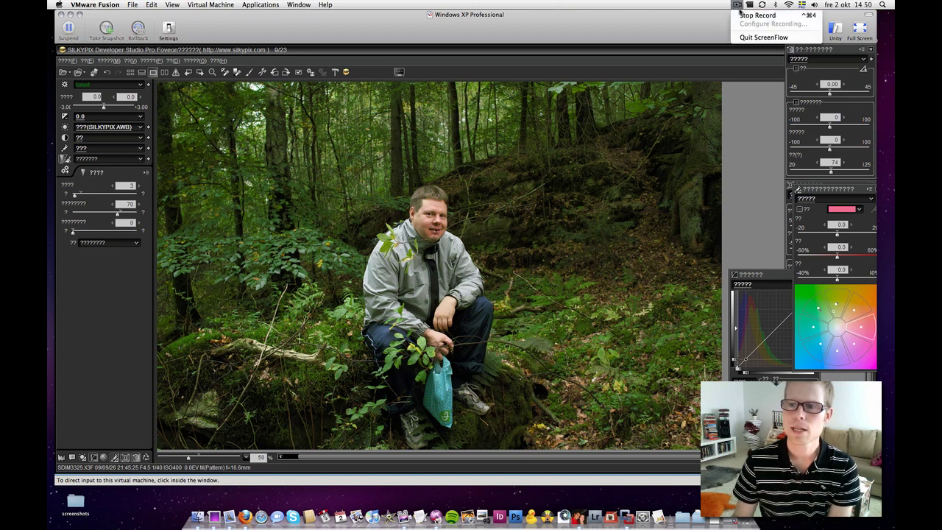